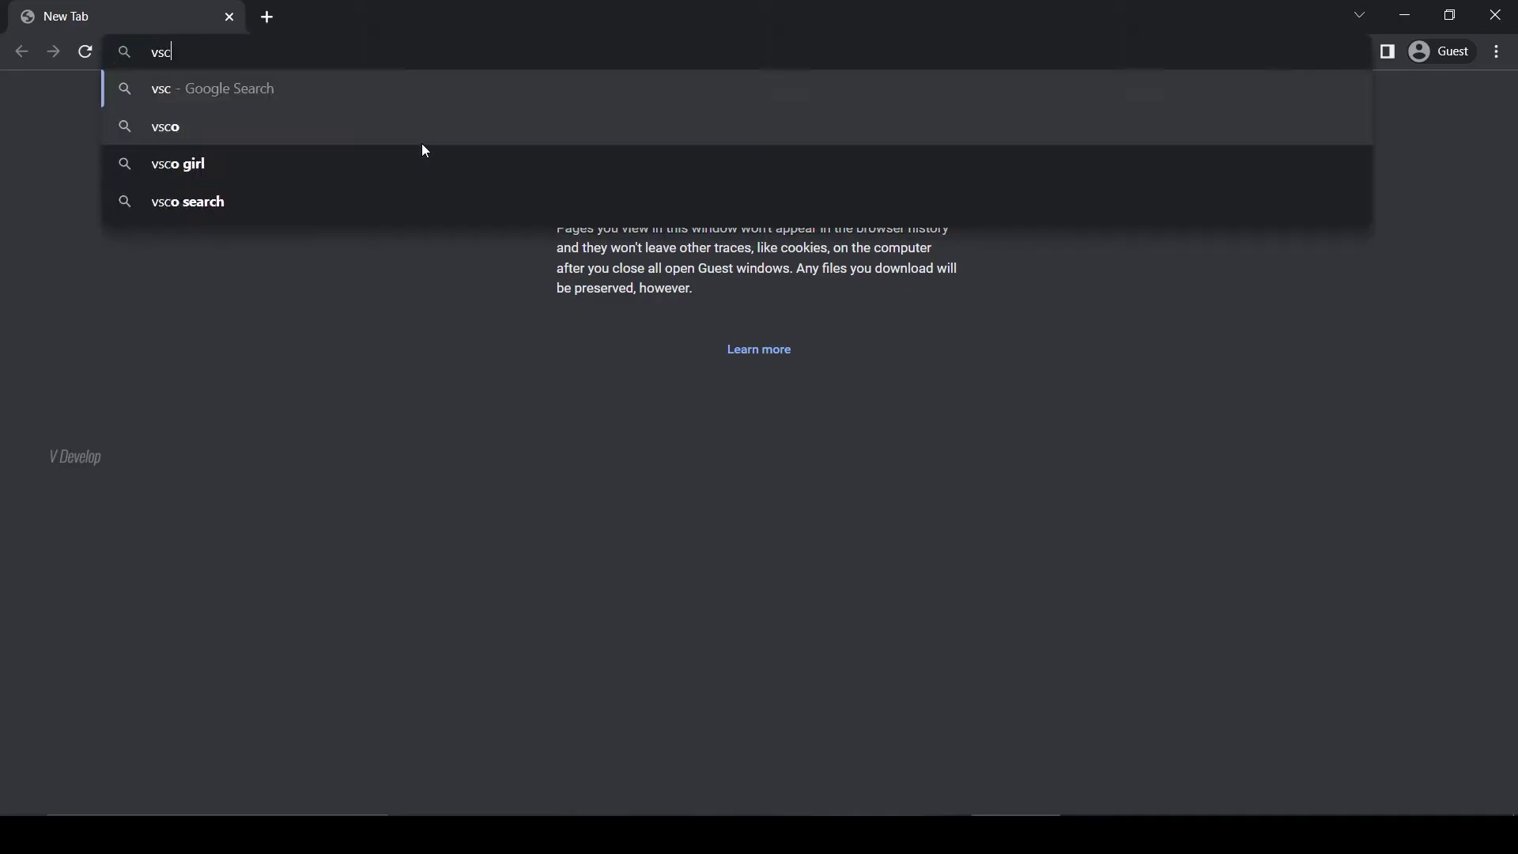
{"action": "type", "text": "ode"}
Step: Search Google for vscode and open the Visual Studio Code download page
{"action": "key", "text": "Return"}
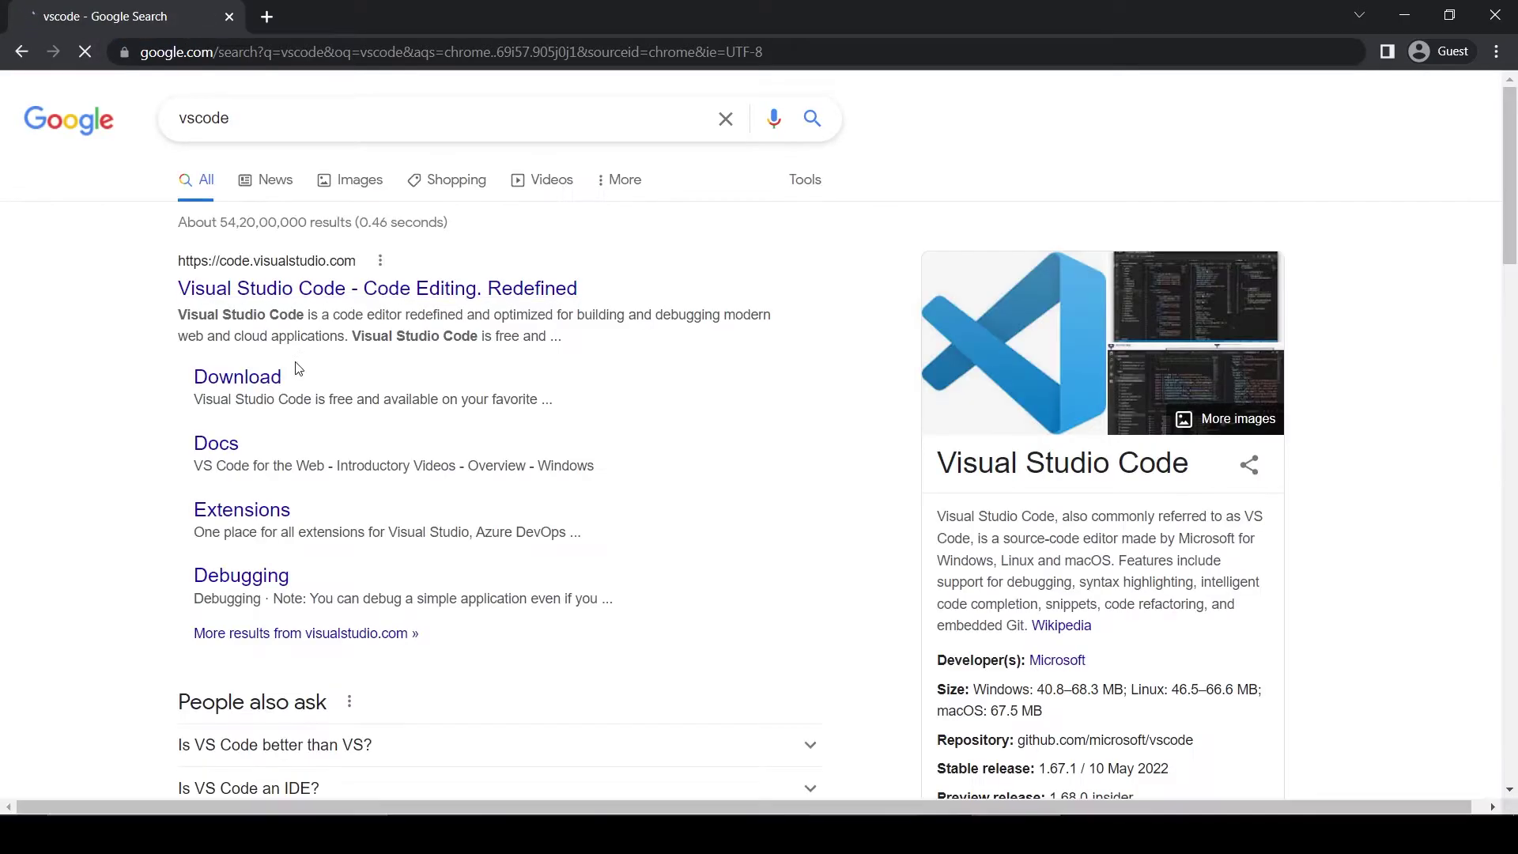
{"action": "left_click", "coordinate": [237, 377]}
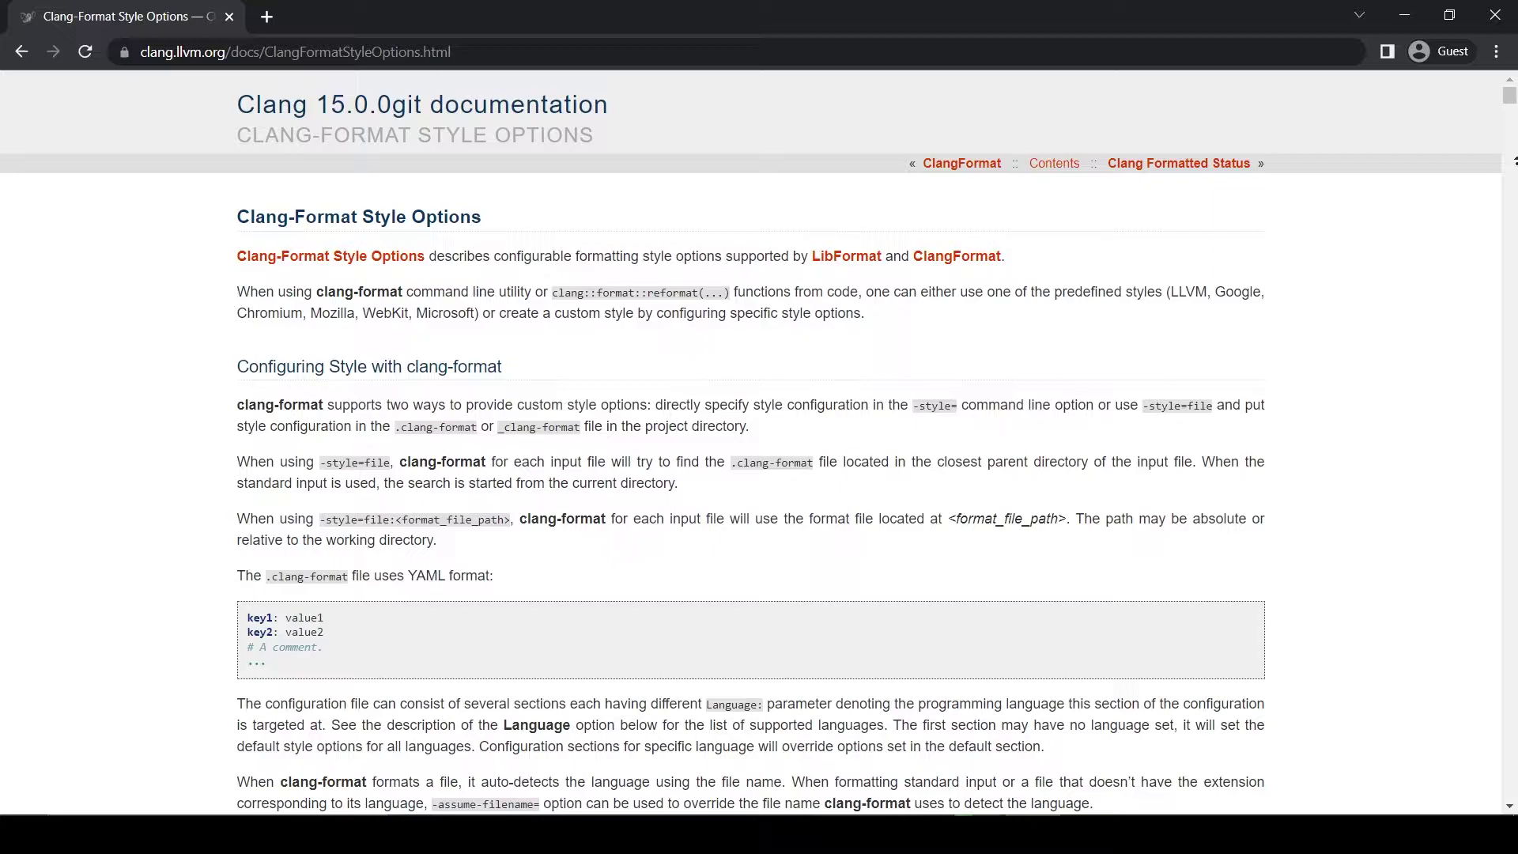
{"action": "scroll", "coordinate": [759, 476], "scroll_direction": "down", "scroll_amount": 3}
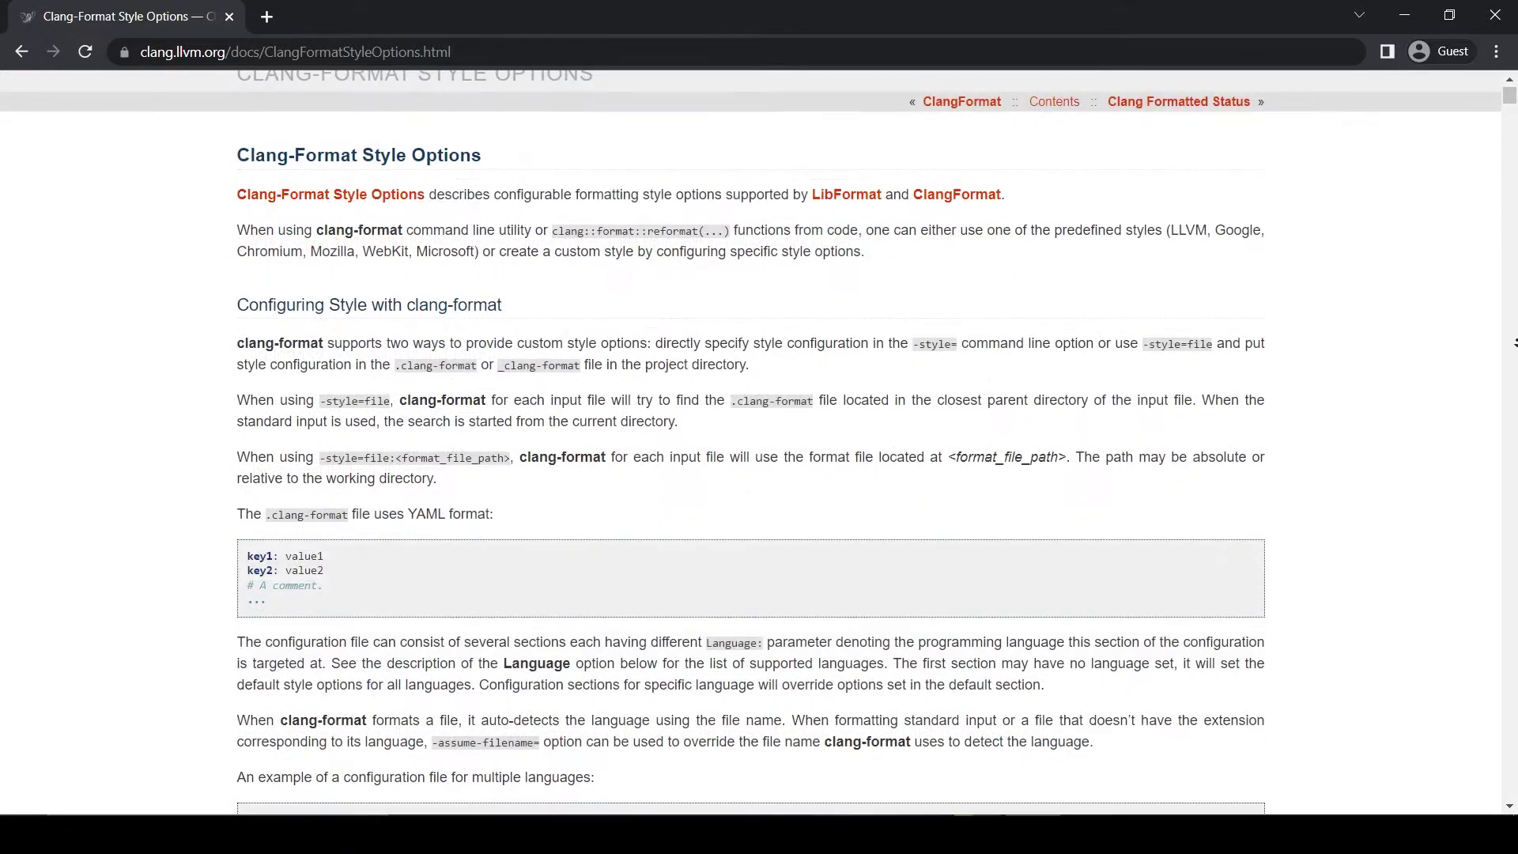
{"action": "scroll", "coordinate": [759, 475], "scroll_direction": "down", "scroll_amount": 3}
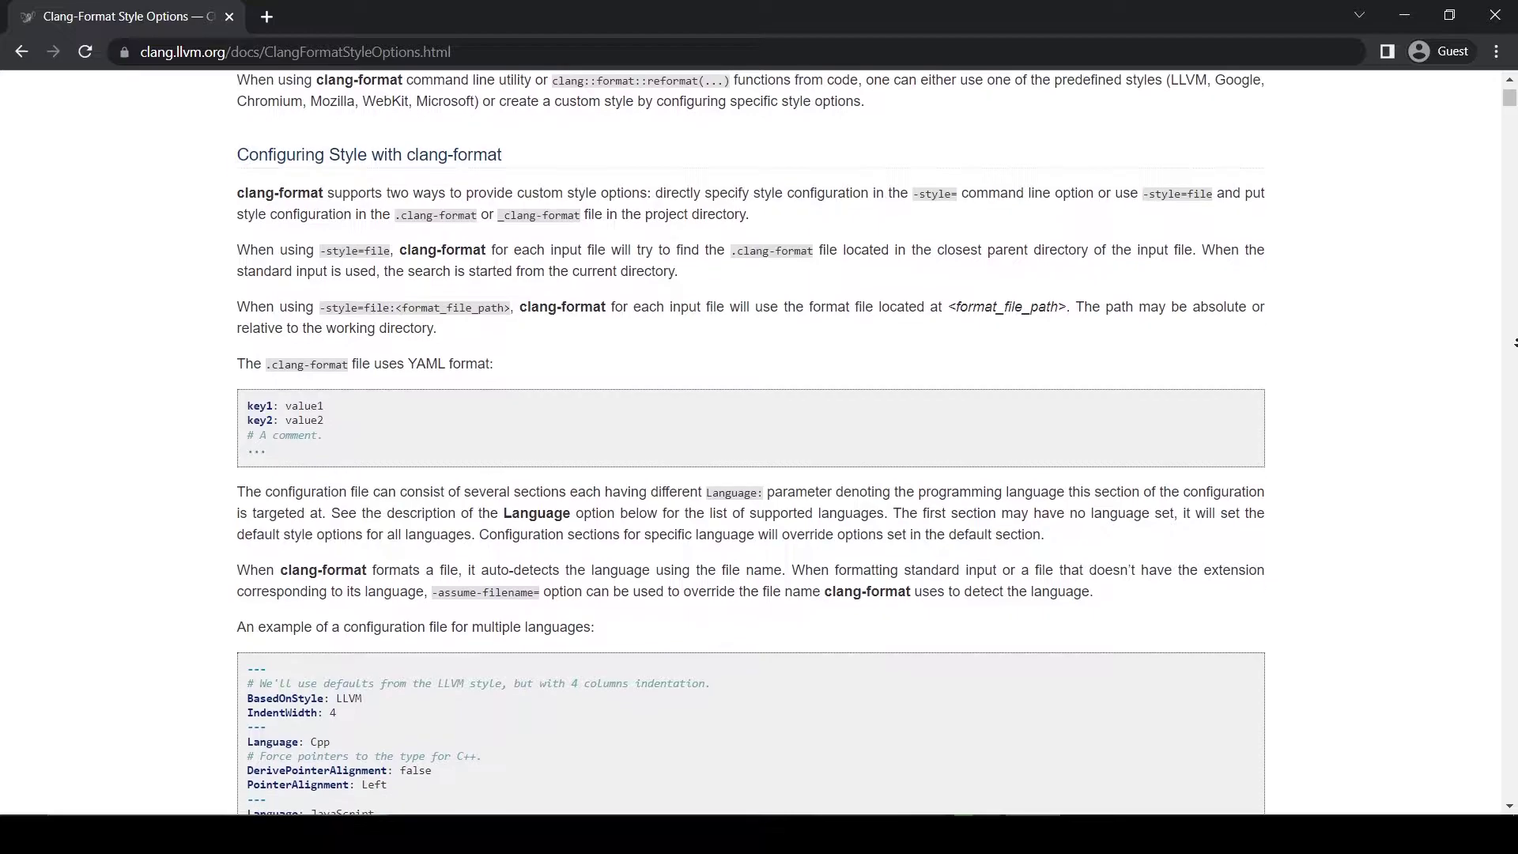
{"action": "scroll", "coordinate": [759, 475], "scroll_direction": "down", "scroll_amount": 2}
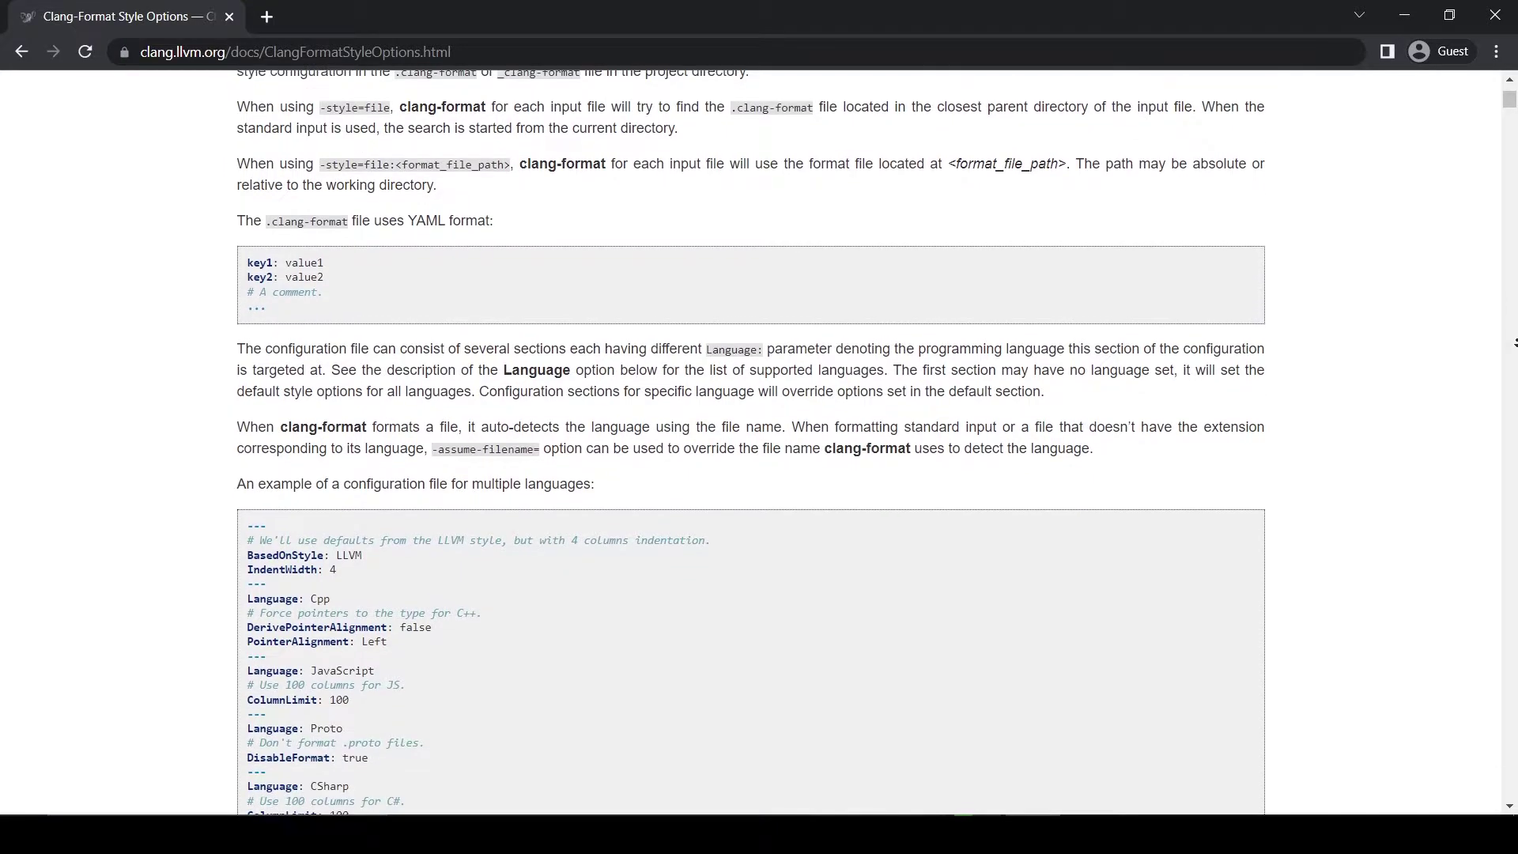
{"action": "scroll", "coordinate": [759, 475], "scroll_direction": "down", "scroll_amount": 2}
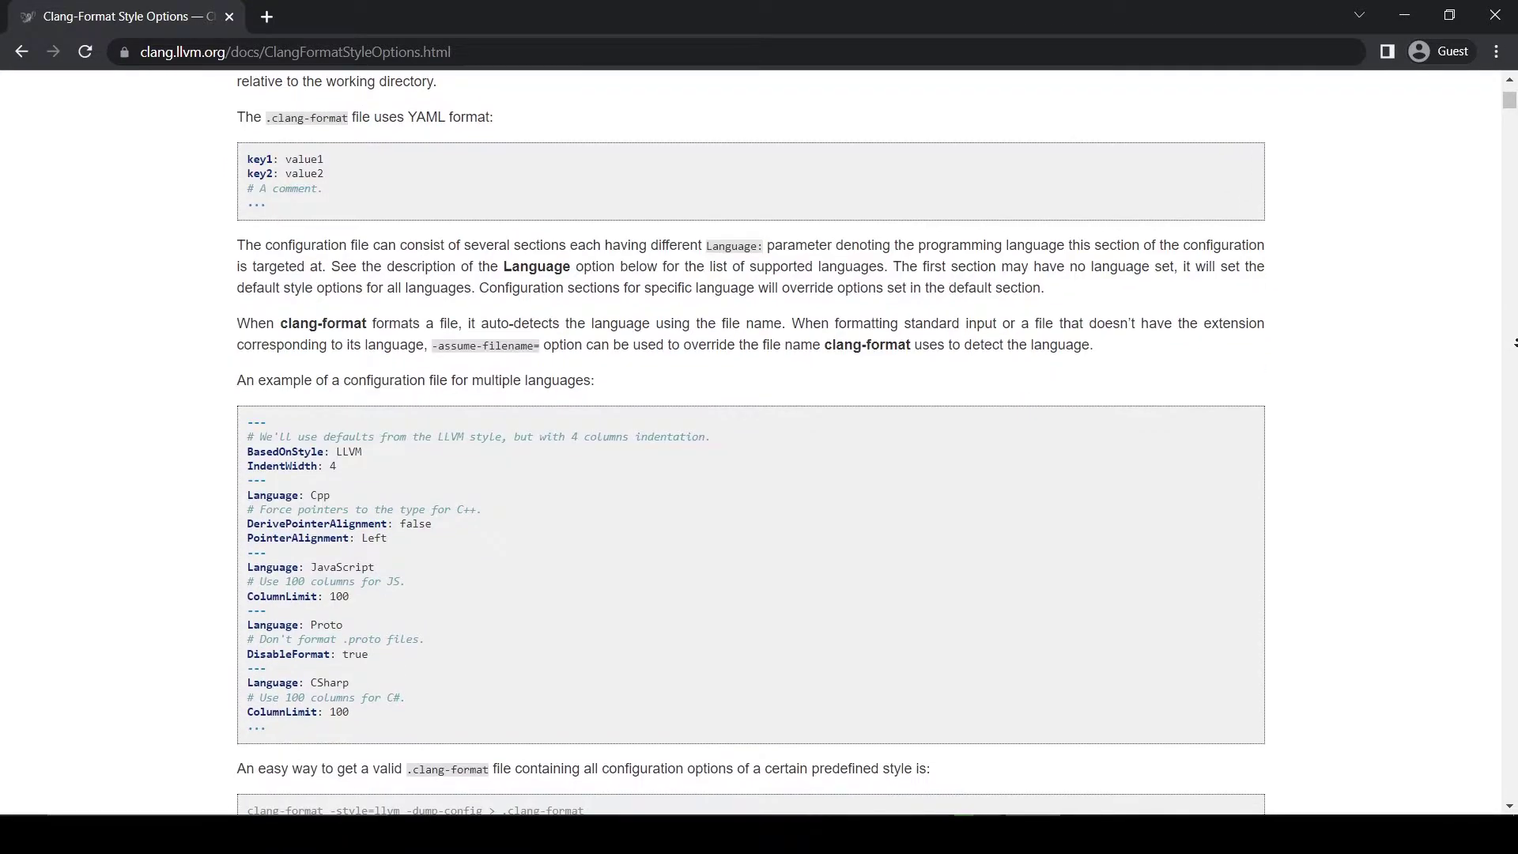
{"action": "scroll", "coordinate": [759, 474], "scroll_direction": "down", "scroll_amount": 2}
{"action": "scroll", "coordinate": [758, 474], "scroll_direction": "down", "scroll_amount": 2}
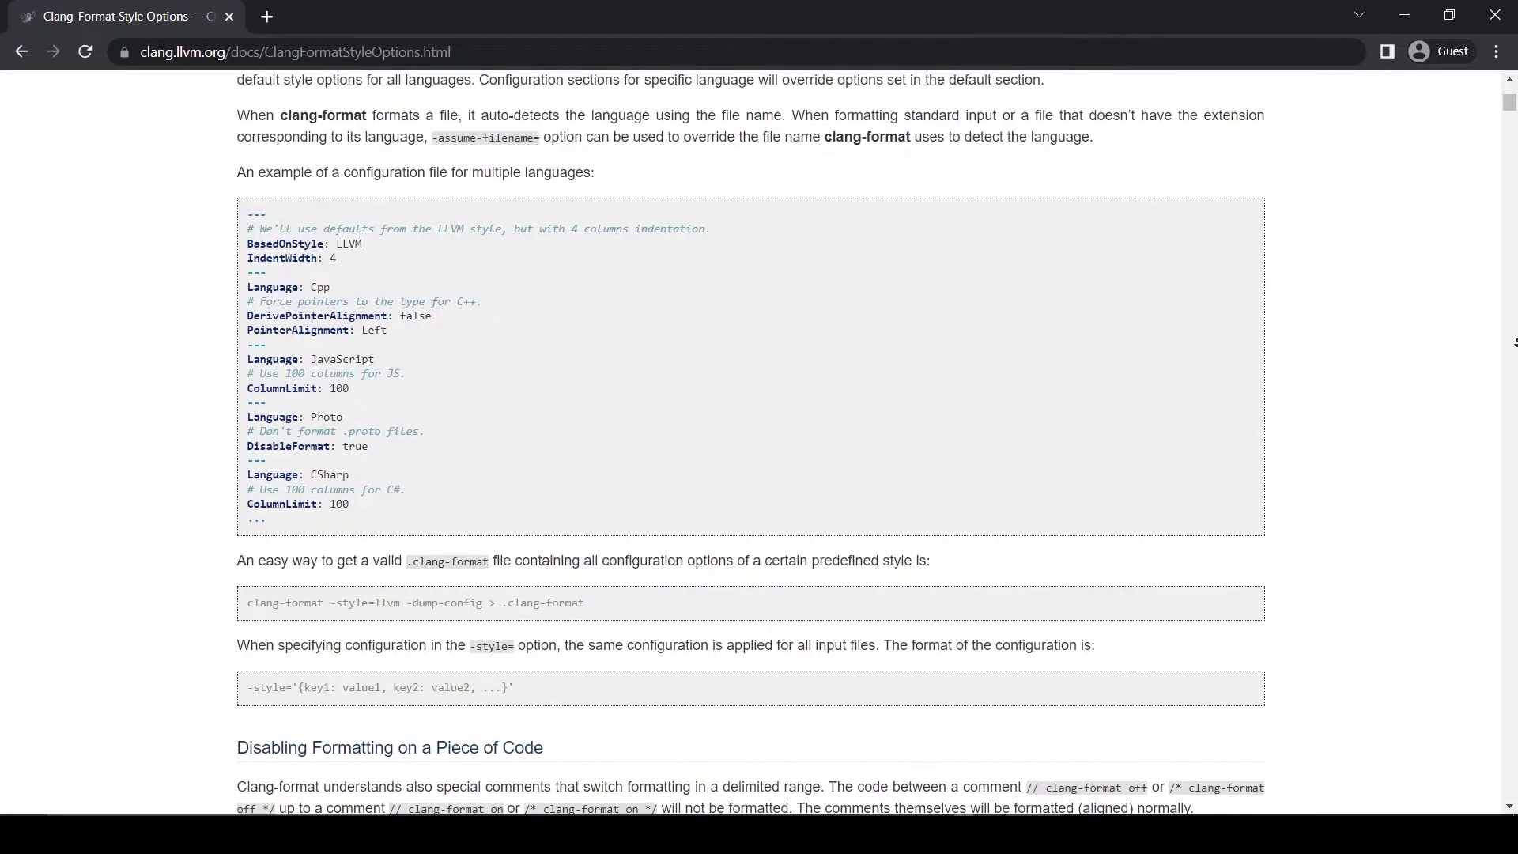
{"action": "scroll", "coordinate": [759, 475], "scroll_direction": "down", "scroll_amount": 2}
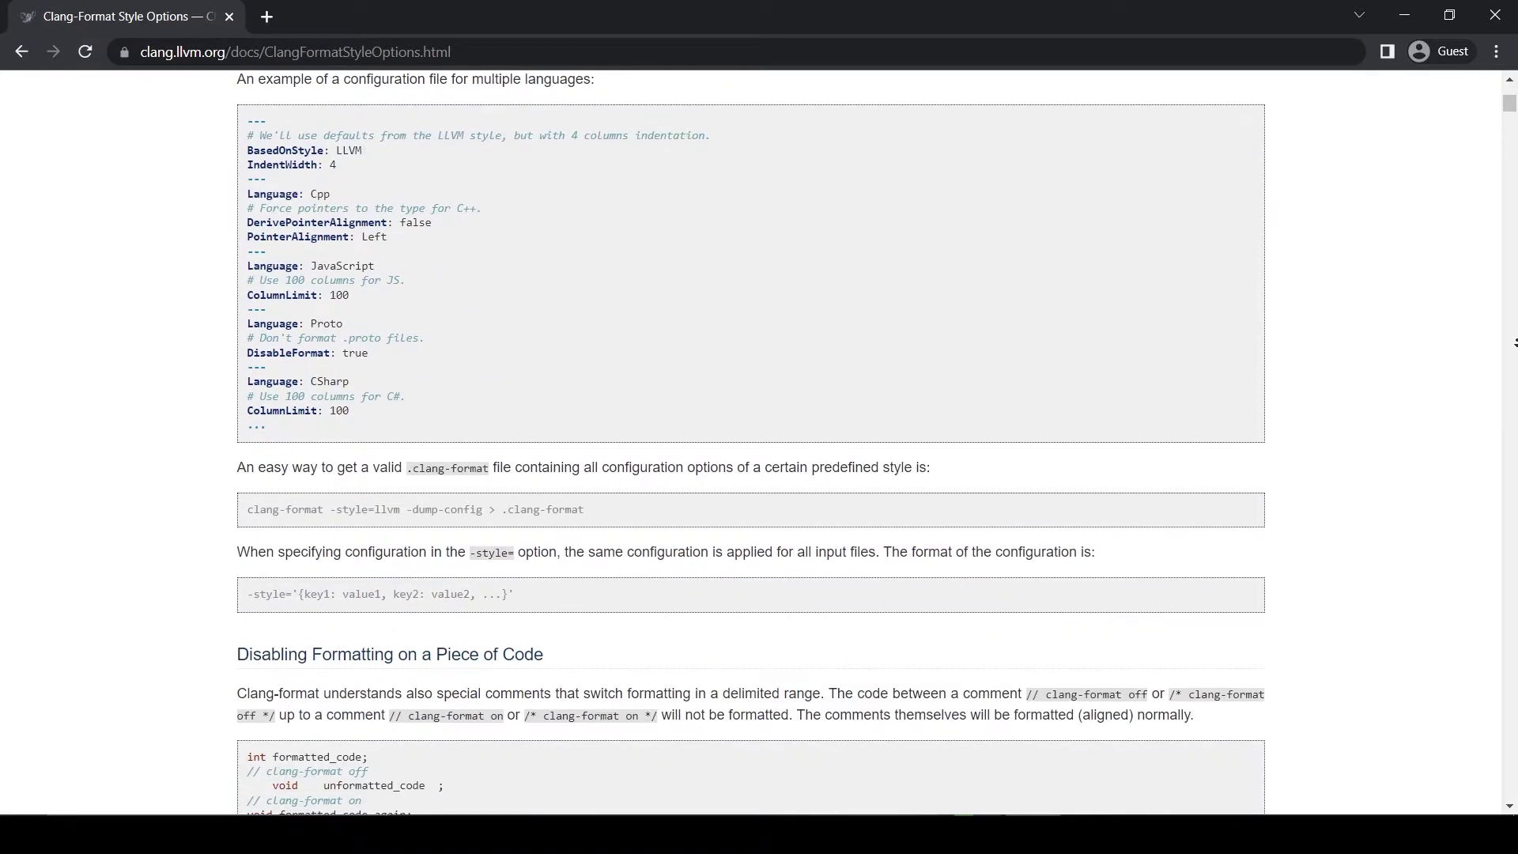
{"action": "scroll", "coordinate": [759, 475], "scroll_direction": "down", "scroll_amount": 2}
{"action": "scroll", "coordinate": [759, 475], "scroll_direction": "down", "scroll_amount": 2}
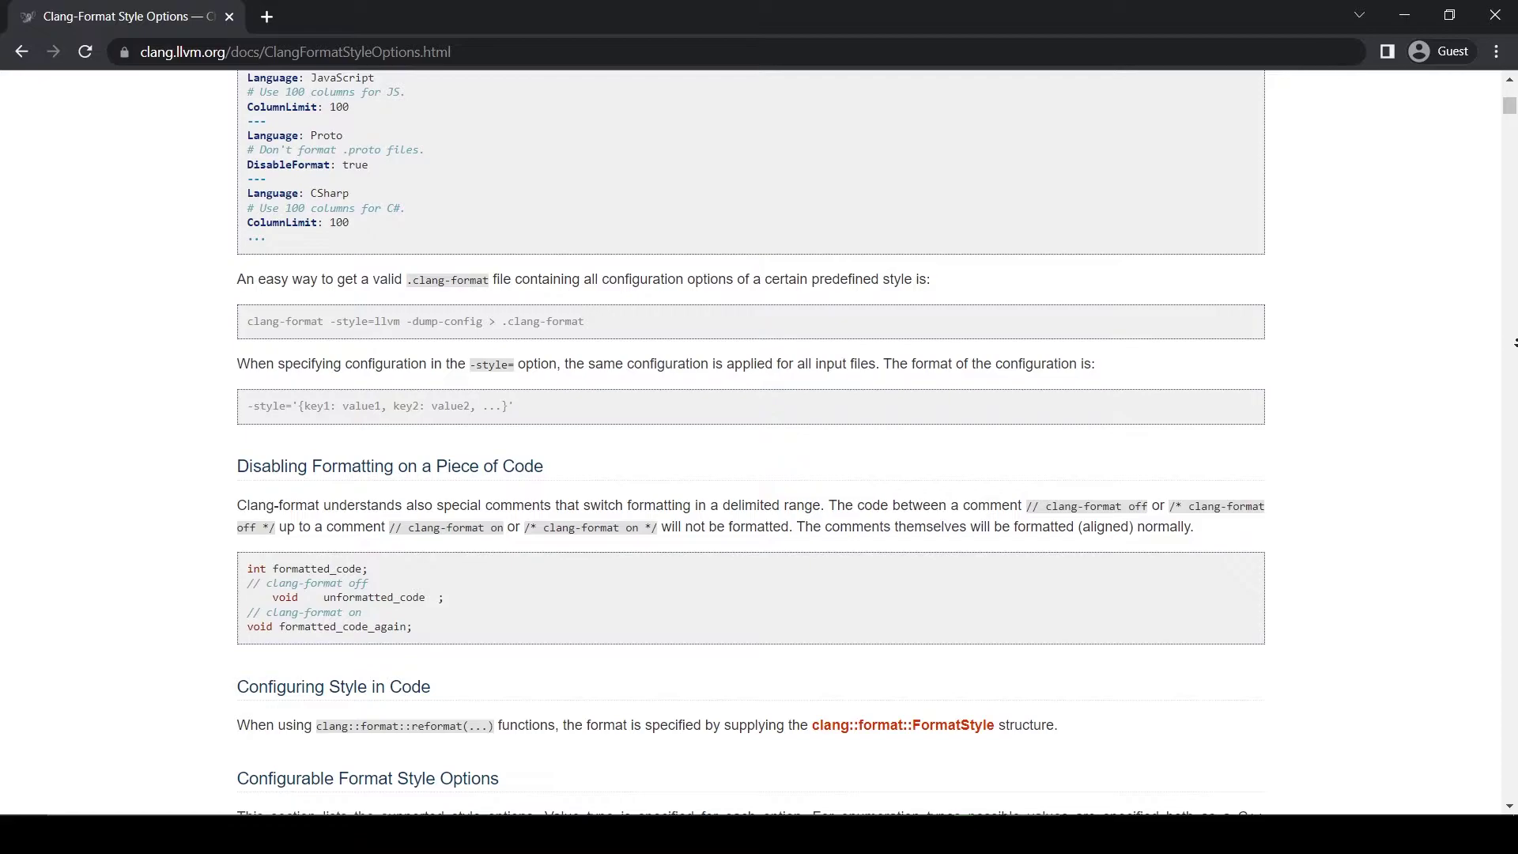
{"action": "scroll", "coordinate": [760, 474], "scroll_direction": "down", "scroll_amount": 2}
{"action": "scroll", "coordinate": [760, 474], "scroll_direction": "down", "scroll_amount": 2}
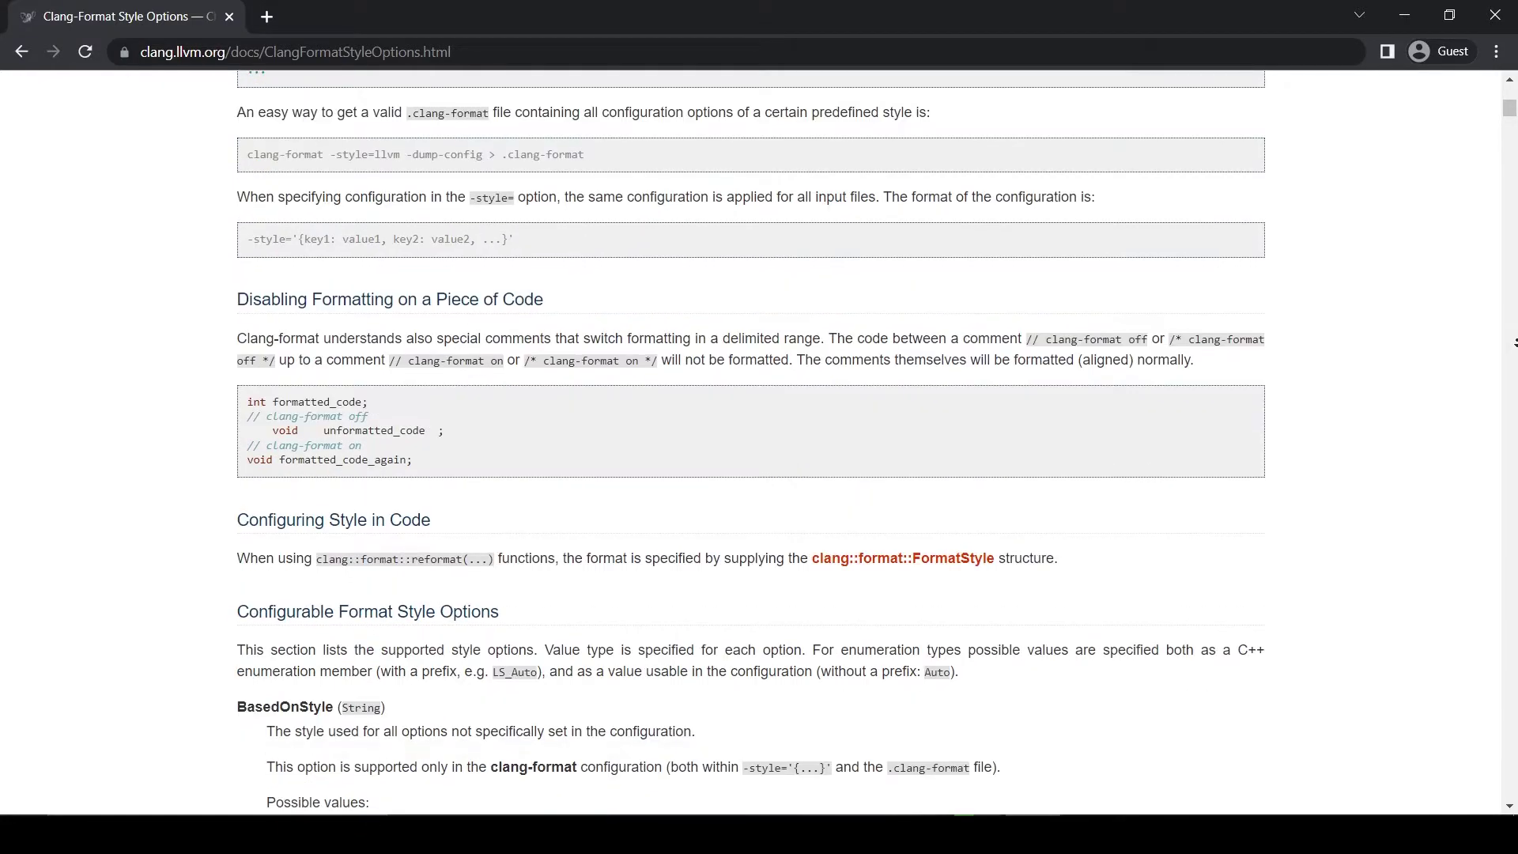
{"action": "scroll", "coordinate": [759, 475], "scroll_direction": "down", "scroll_amount": 2}
{"action": "scroll", "coordinate": [759, 474], "scroll_direction": "down", "scroll_amount": 2}
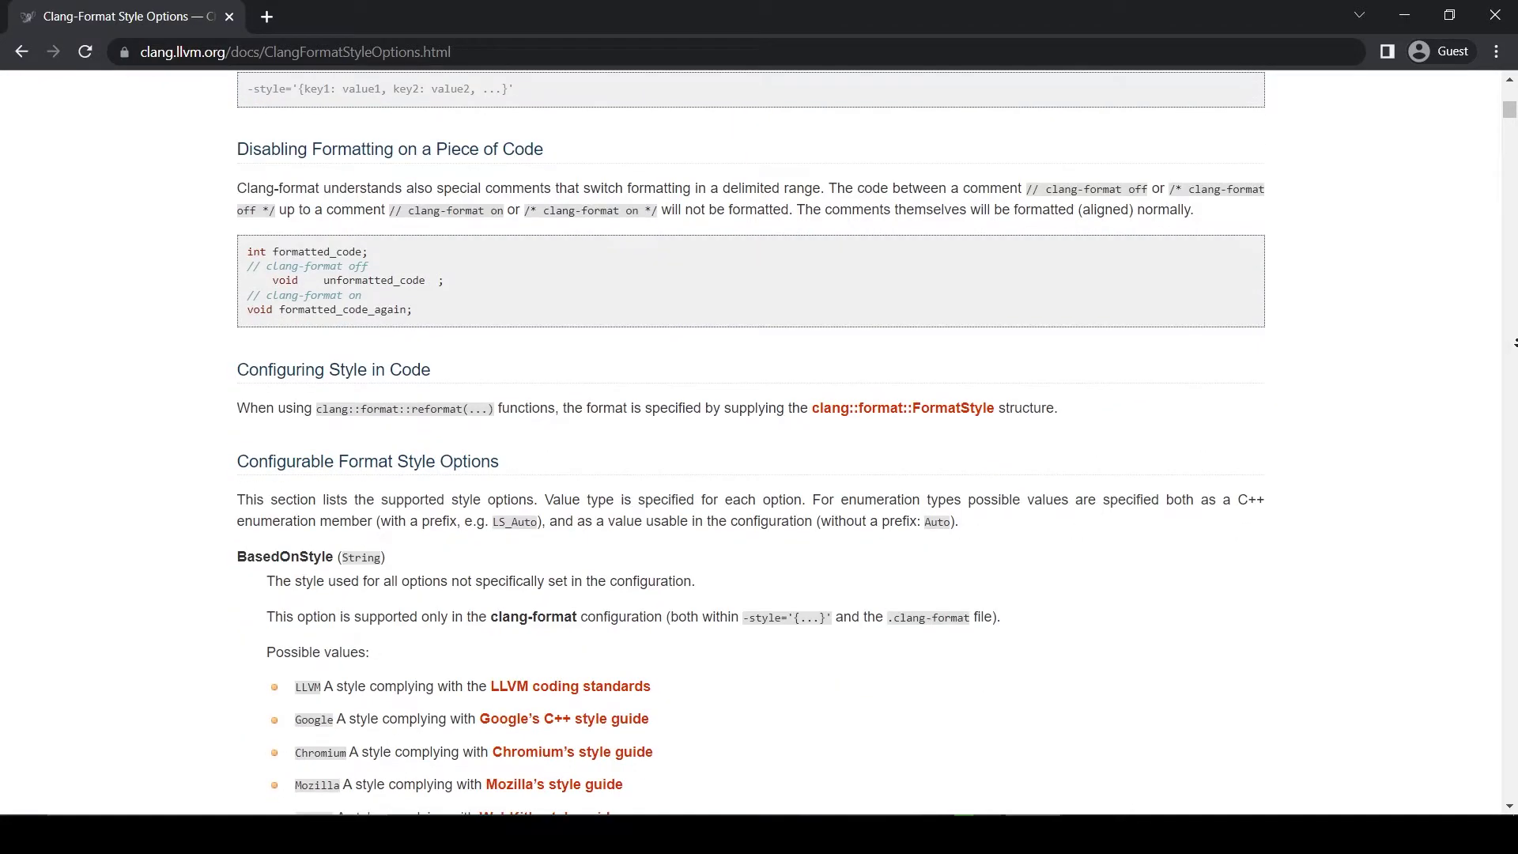
{"action": "scroll", "coordinate": [760, 475], "scroll_direction": "down", "scroll_amount": 2}
{"action": "scroll", "coordinate": [760, 475], "scroll_direction": "down", "scroll_amount": 2}
{"action": "scroll", "coordinate": [758, 475], "scroll_direction": "down", "scroll_amount": 1}
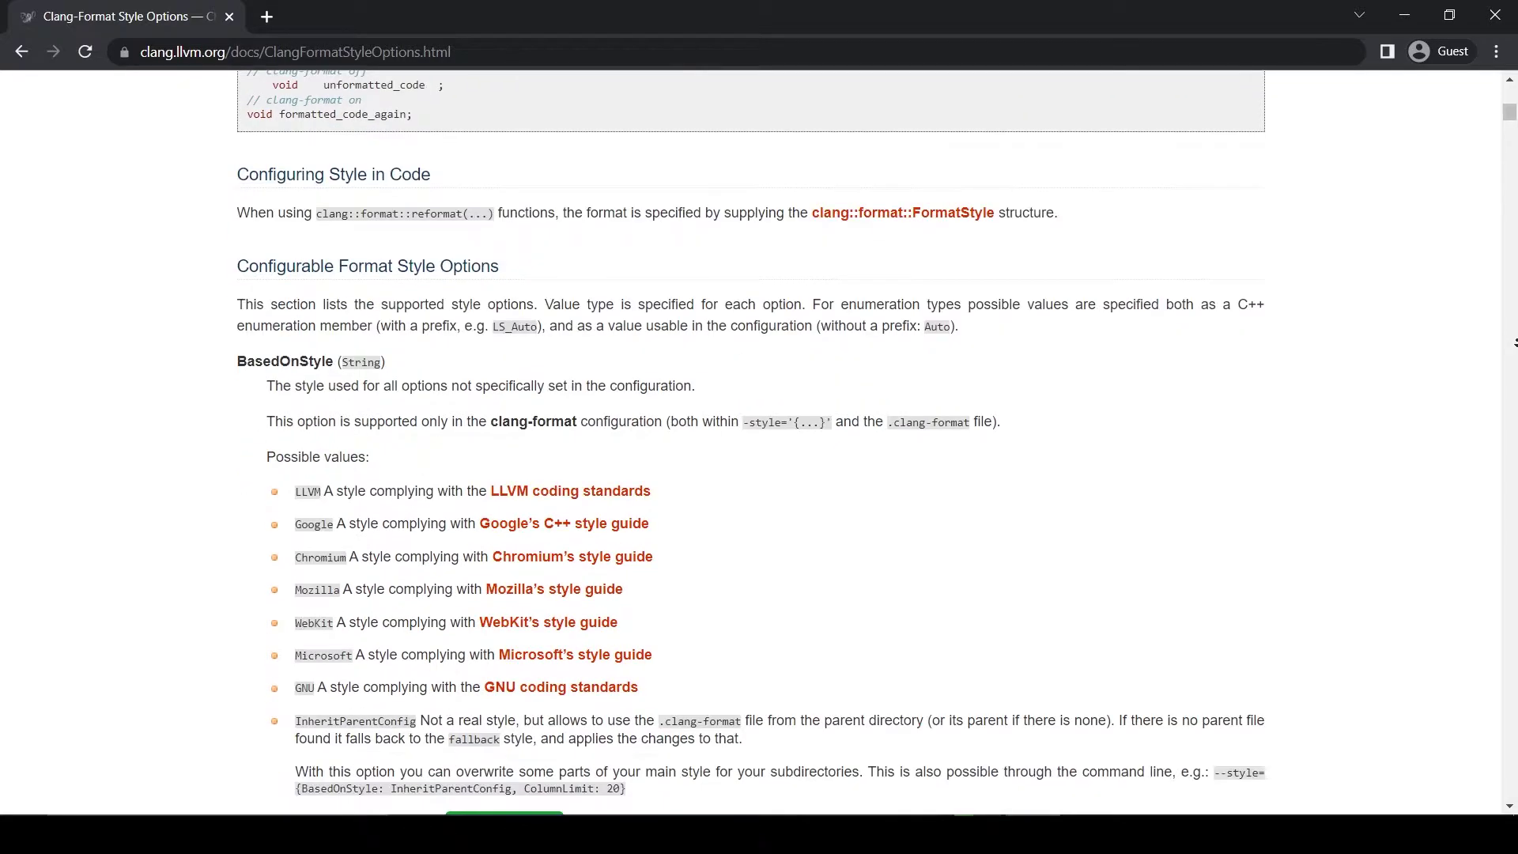
{"action": "scroll", "coordinate": [758, 474], "scroll_direction": "down", "scroll_amount": 1}
{"action": "scroll", "coordinate": [759, 474], "scroll_direction": "down", "scroll_amount": 1}
{"action": "scroll", "coordinate": [759, 474], "scroll_direction": "down", "scroll_amount": 1}
{"action": "scroll", "coordinate": [758, 474], "scroll_direction": "down", "scroll_amount": 1}
{"action": "scroll", "coordinate": [759, 474], "scroll_direction": "down", "scroll_amount": 1}
{"action": "scroll", "coordinate": [759, 475], "scroll_direction": "down", "scroll_amount": 1}
{"action": "scroll", "coordinate": [758, 474], "scroll_direction": "down", "scroll_amount": 1}
{"action": "scroll", "coordinate": [760, 475], "scroll_direction": "down", "scroll_amount": 1}
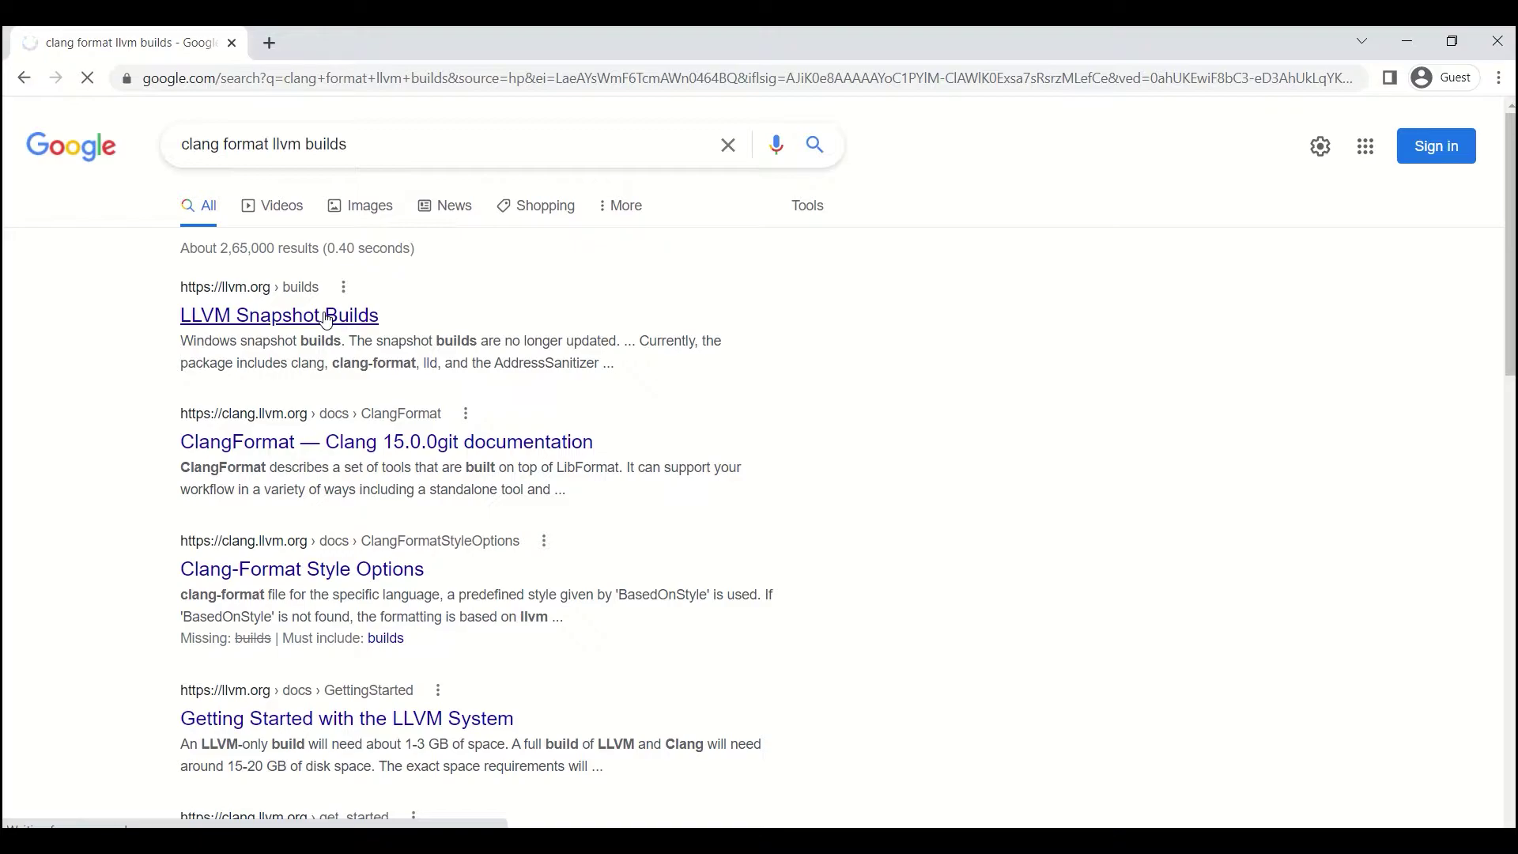
Step: Open LLVM Snapshot Builds and download the 64-bit Windows LLVM installer
{"action": "left_click", "coordinate": [279, 314]}
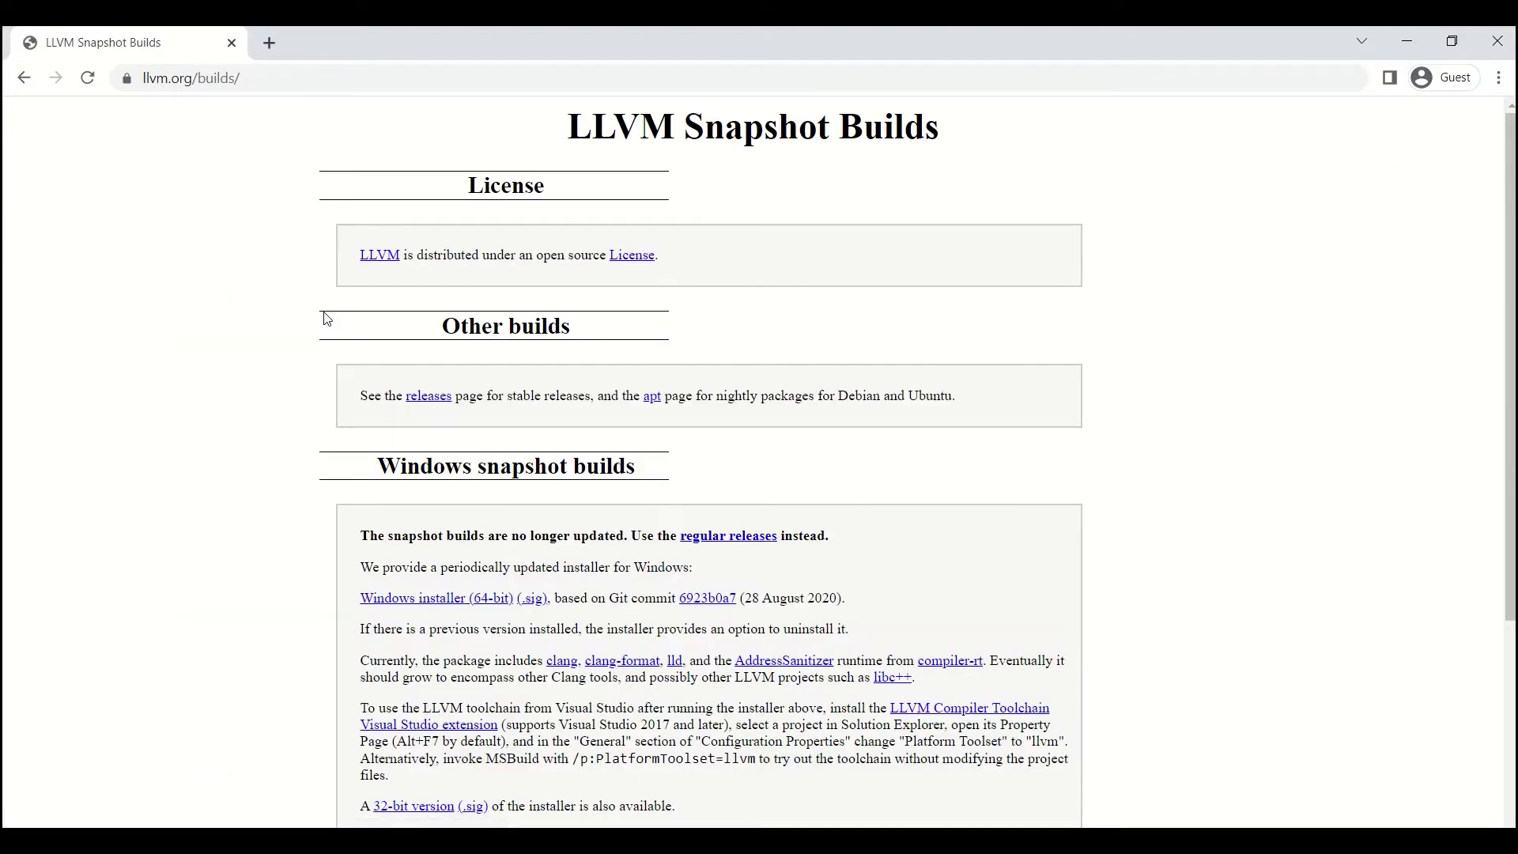
{"action": "scroll", "coordinate": [345, 409], "scroll_direction": "down", "scroll_amount": 2}
{"action": "scroll", "coordinate": [388, 551], "scroll_direction": "down", "scroll_amount": 1}
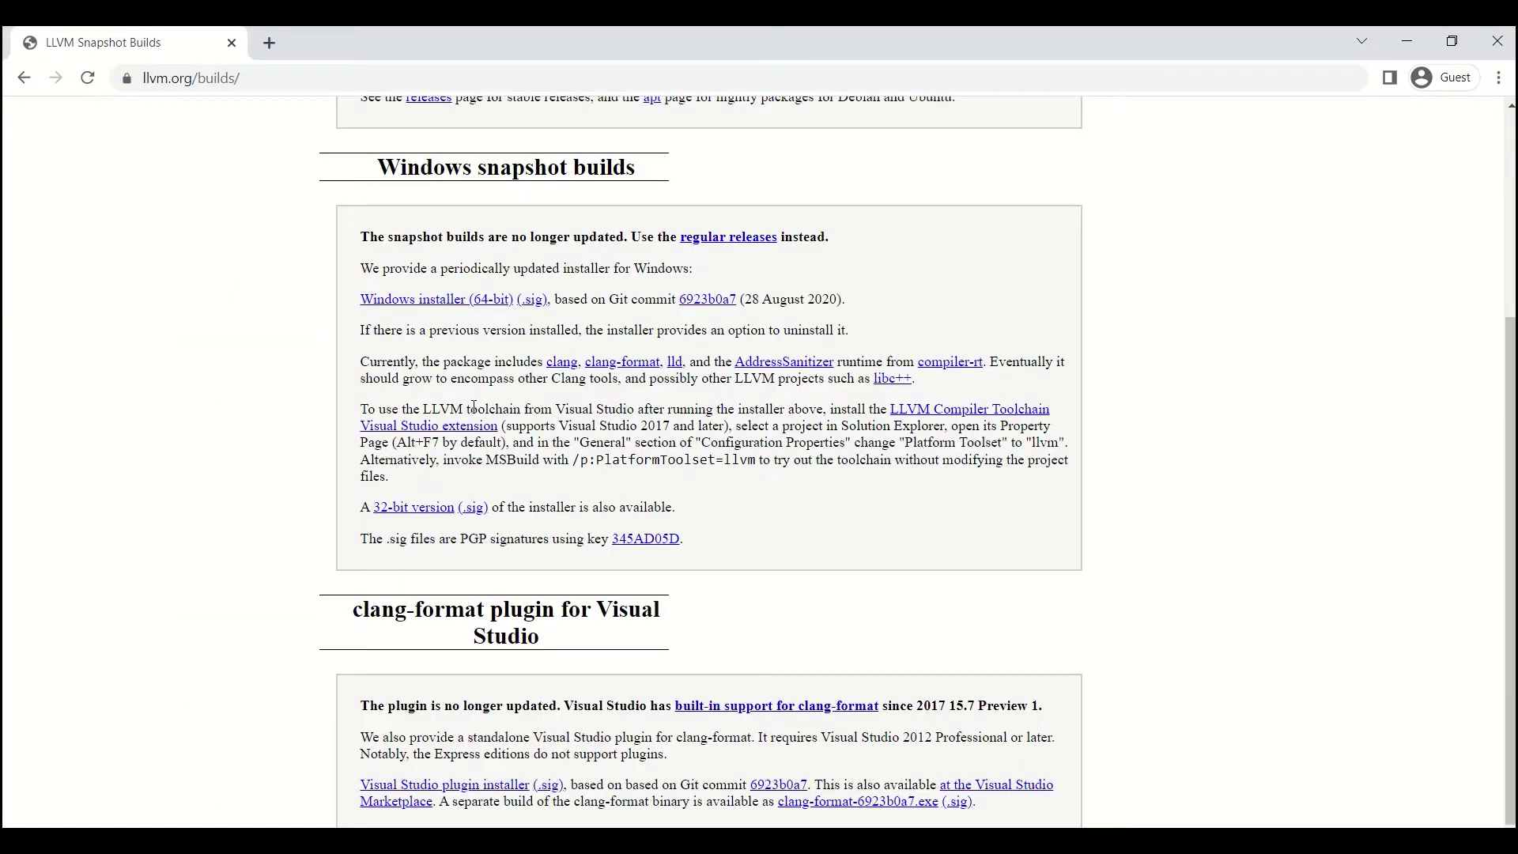
{"action": "left_click", "coordinate": [495, 299]}
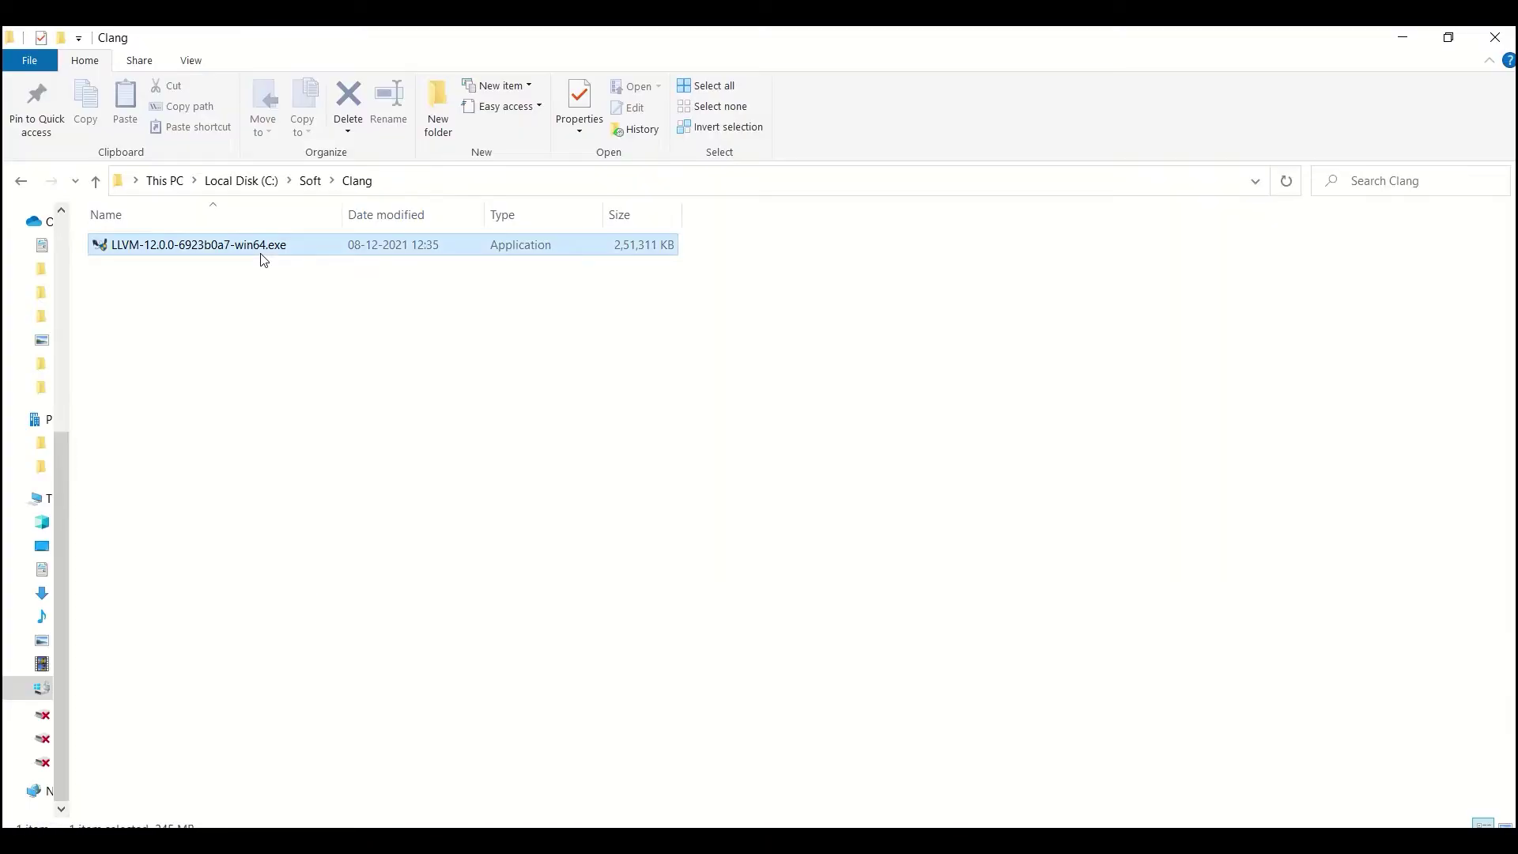
Step: Run the LLVM installer, keeping the default PATH option and install location
{"action": "double_click", "coordinate": [264, 259]}
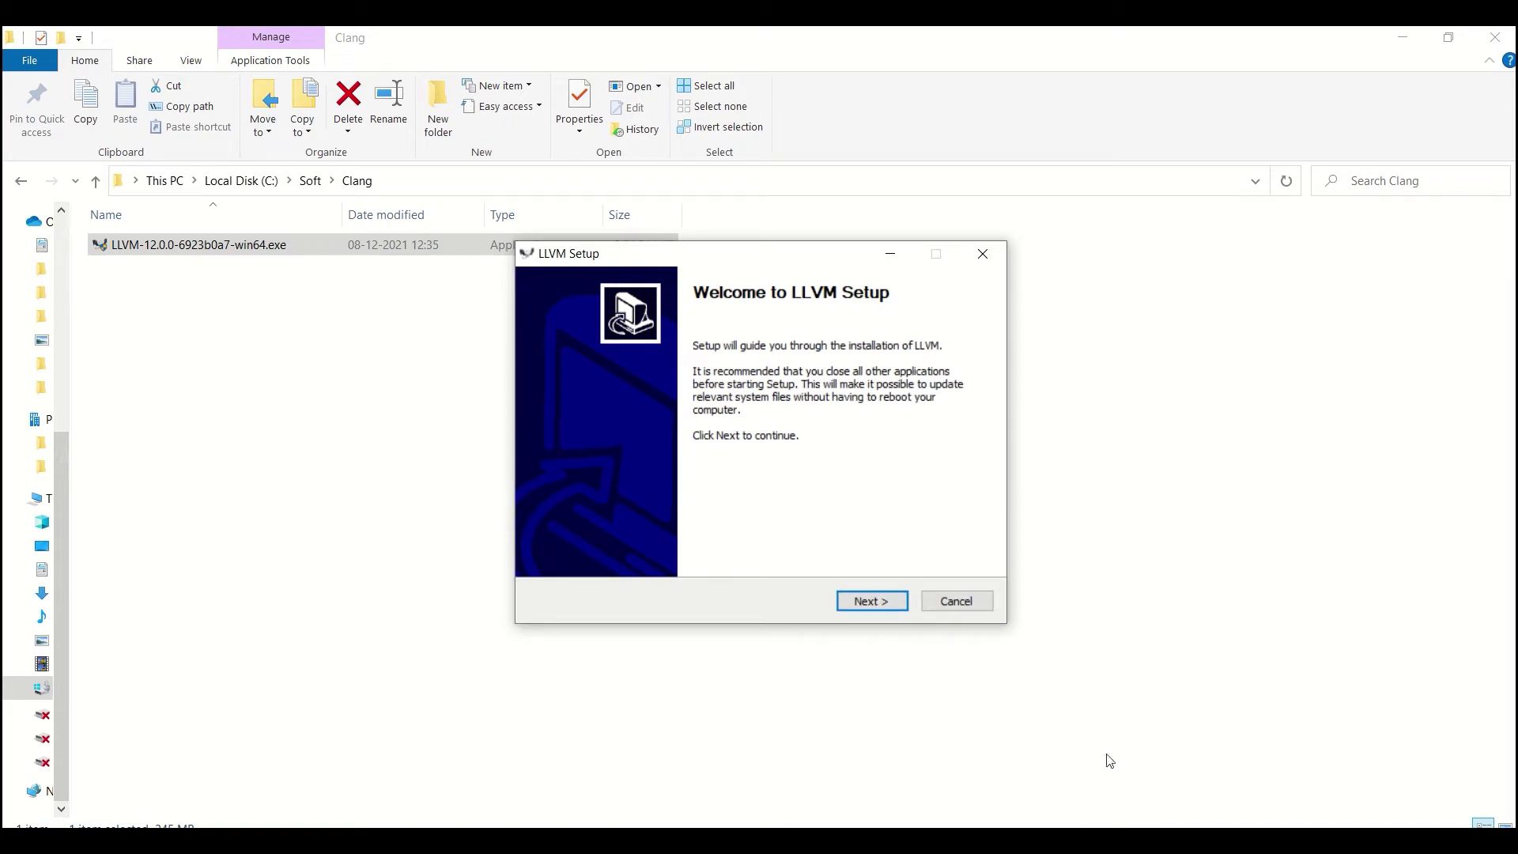
{"action": "left_click", "coordinate": [869, 601]}
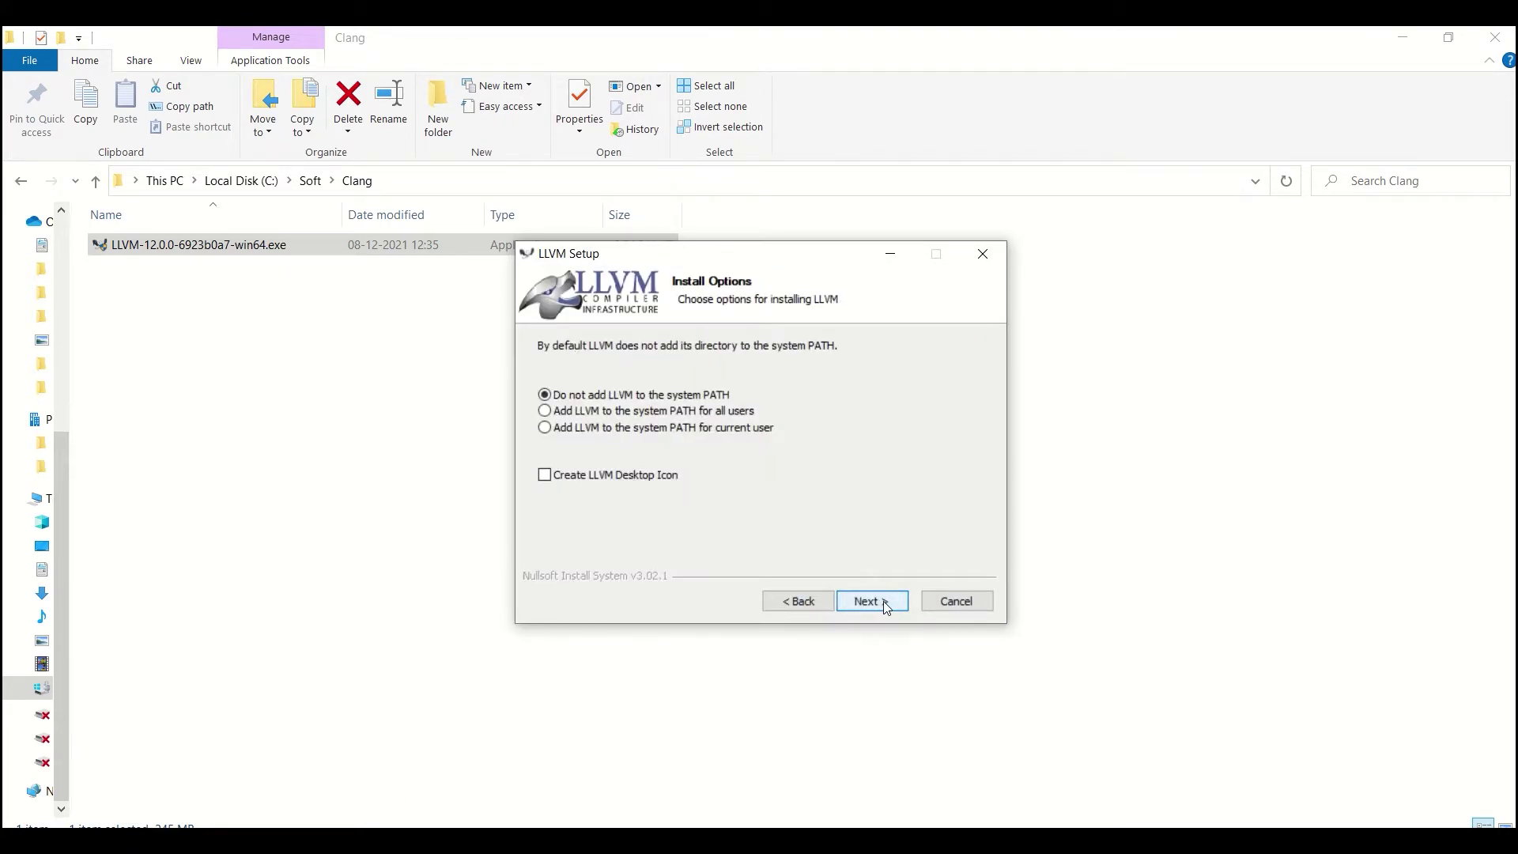
{"action": "left_click", "coordinate": [884, 601]}
{"action": "left_click", "coordinate": [883, 601]}
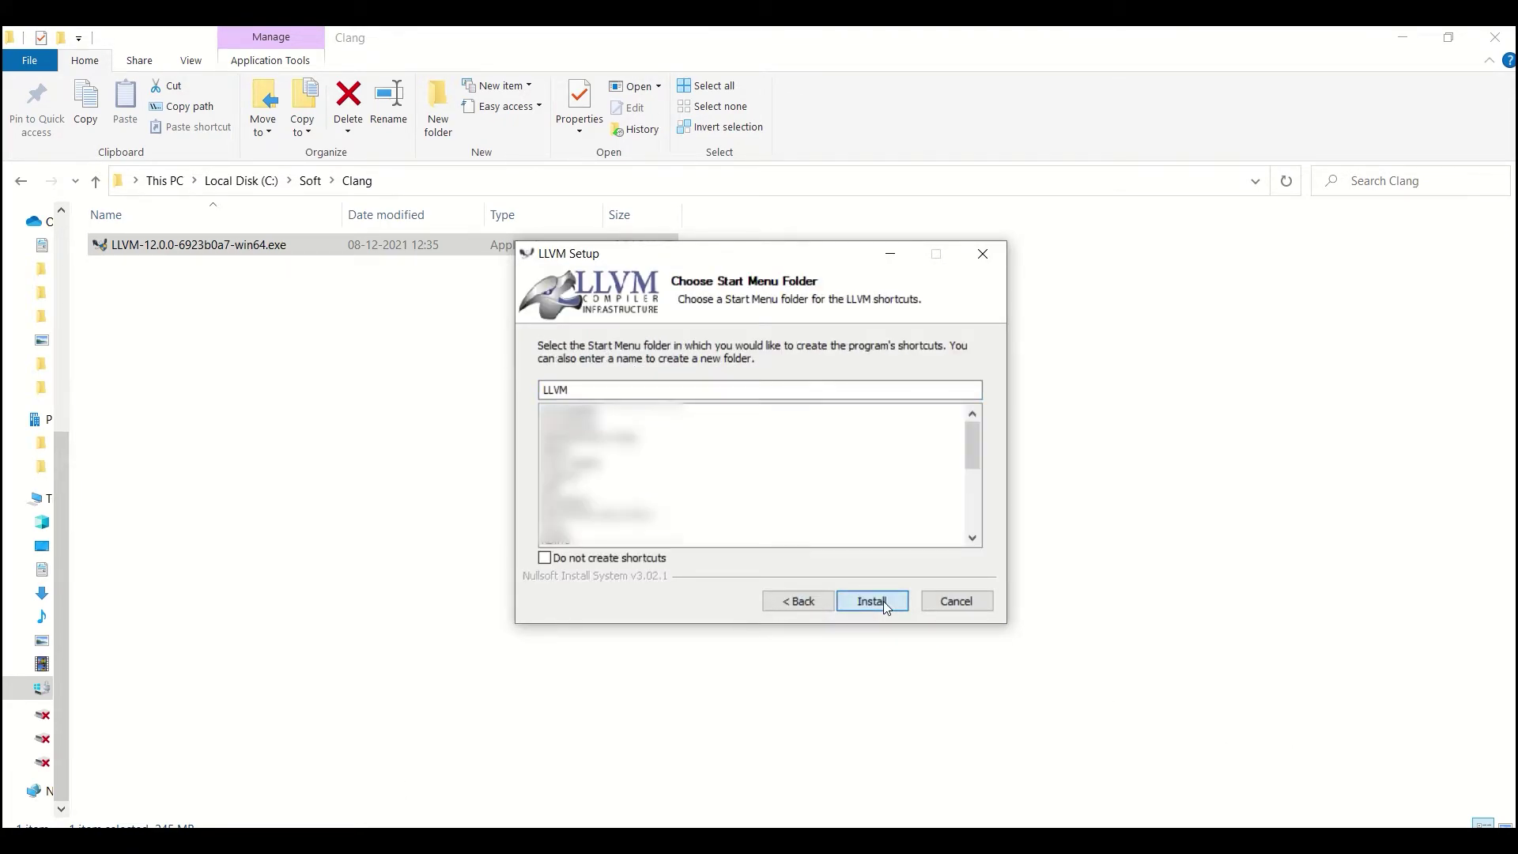
{"action": "left_click", "coordinate": [883, 601]}
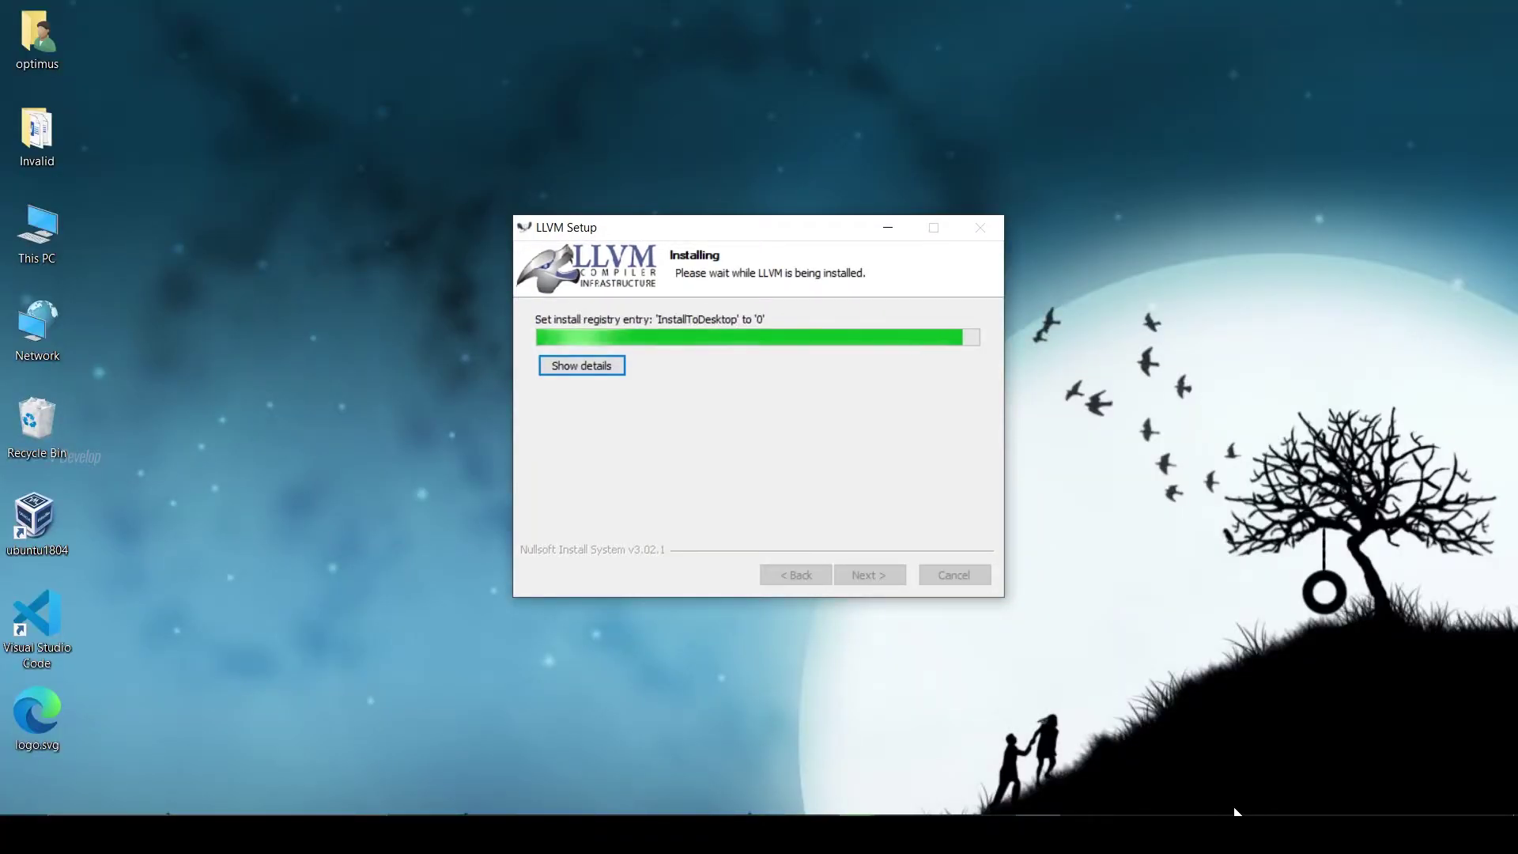
Step: Finish LLVM setup and locate clang-format.exe in the LLVM bin folder
{"action": "left_click", "coordinate": [869, 575]}
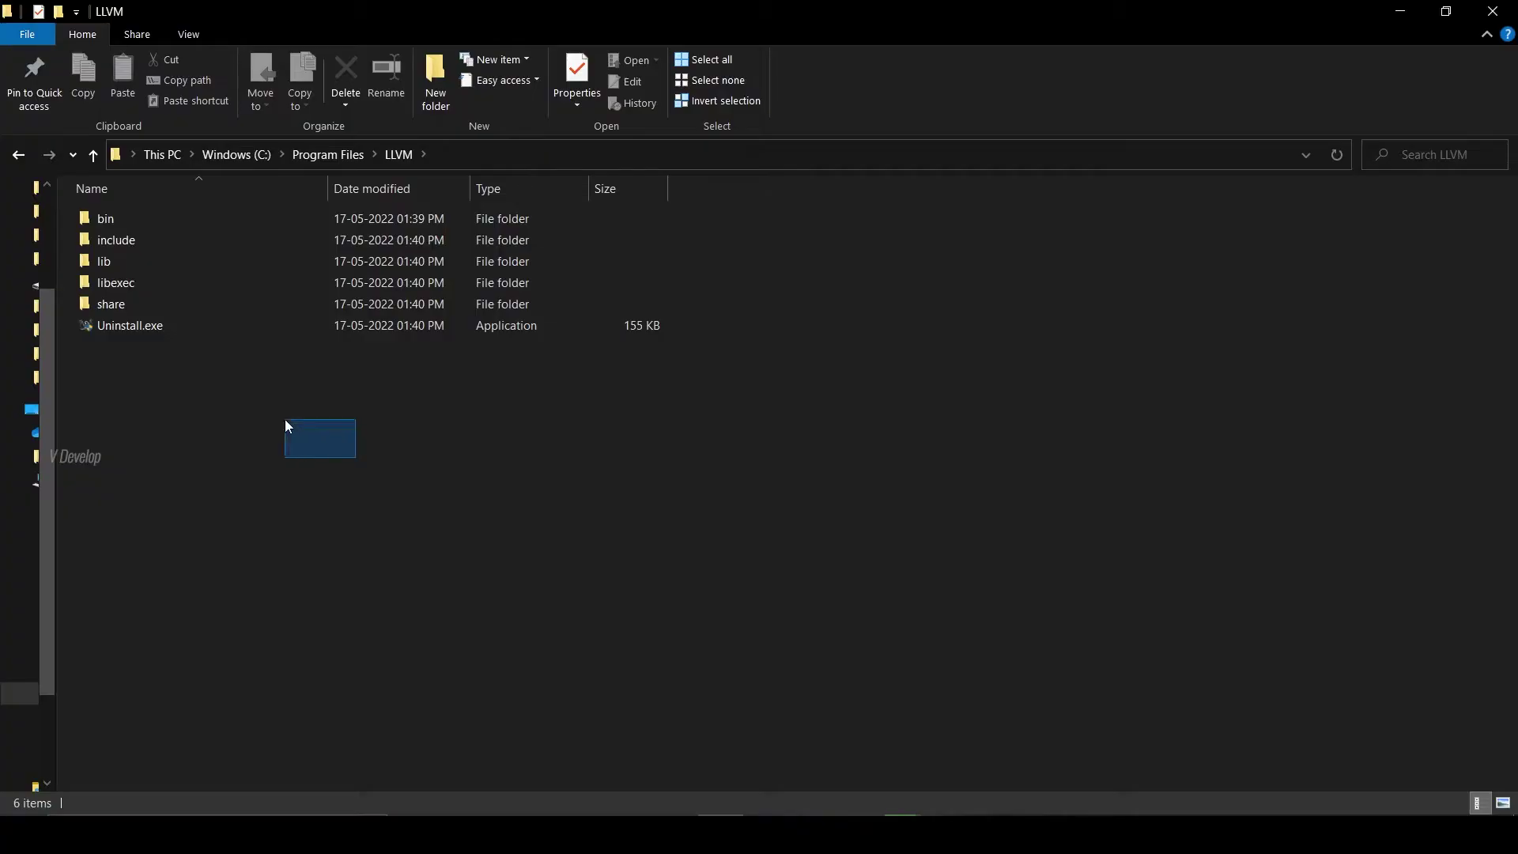
{"action": "mouse_move", "coordinate": [353, 457]}
{"action": "left_mouse_down"}
{"action": "mouse_move", "coordinate": [91, 276]}
{"action": "mouse_move", "coordinate": [50, 218]}
{"action": "left_mouse_up"}
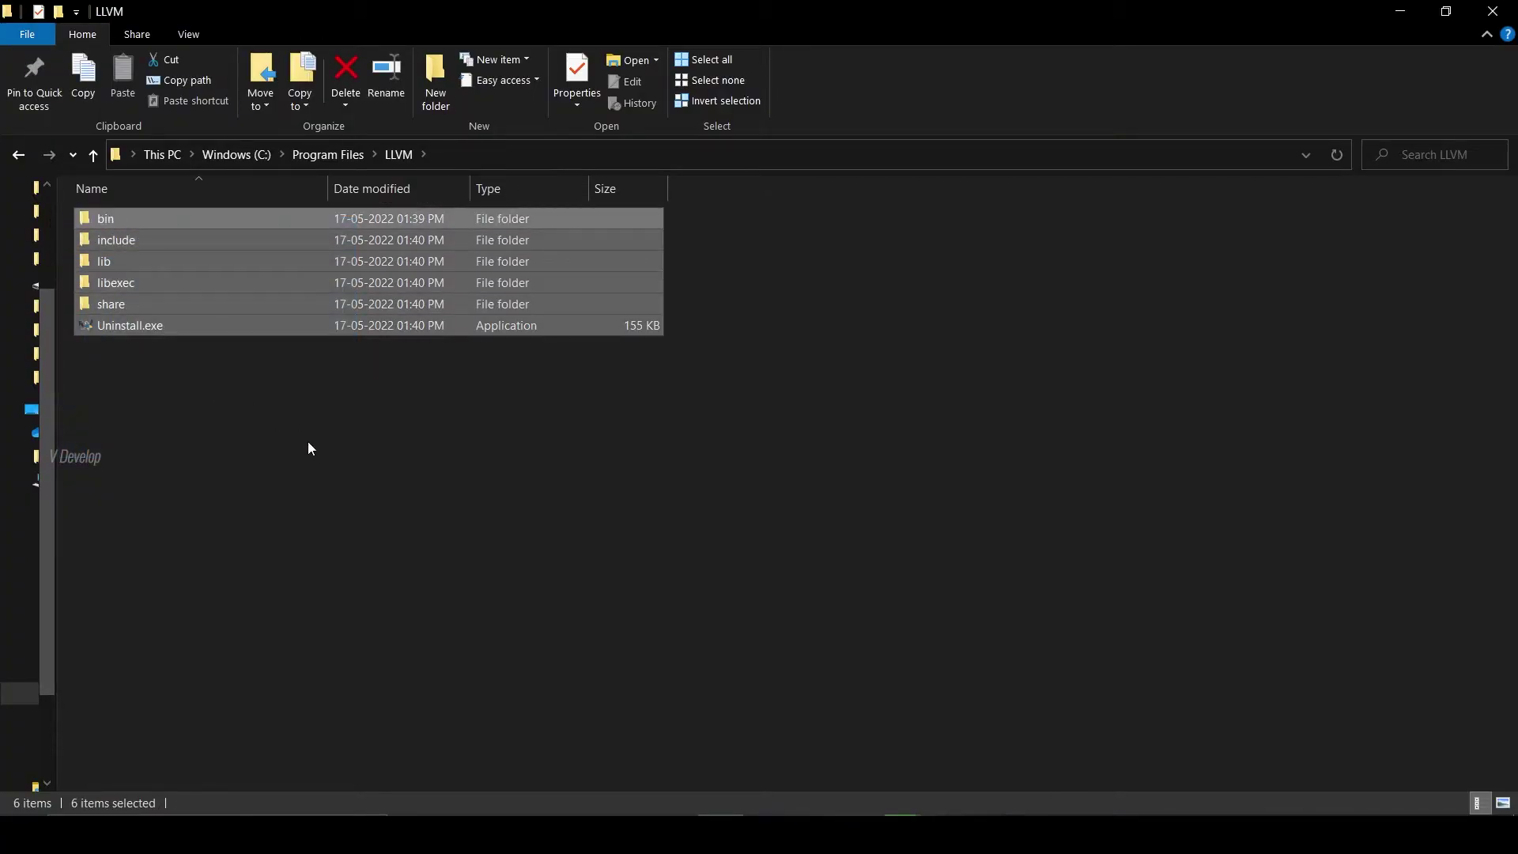
{"action": "left_click", "coordinate": [308, 441]}
{"action": "double_click", "coordinate": [126, 215]}
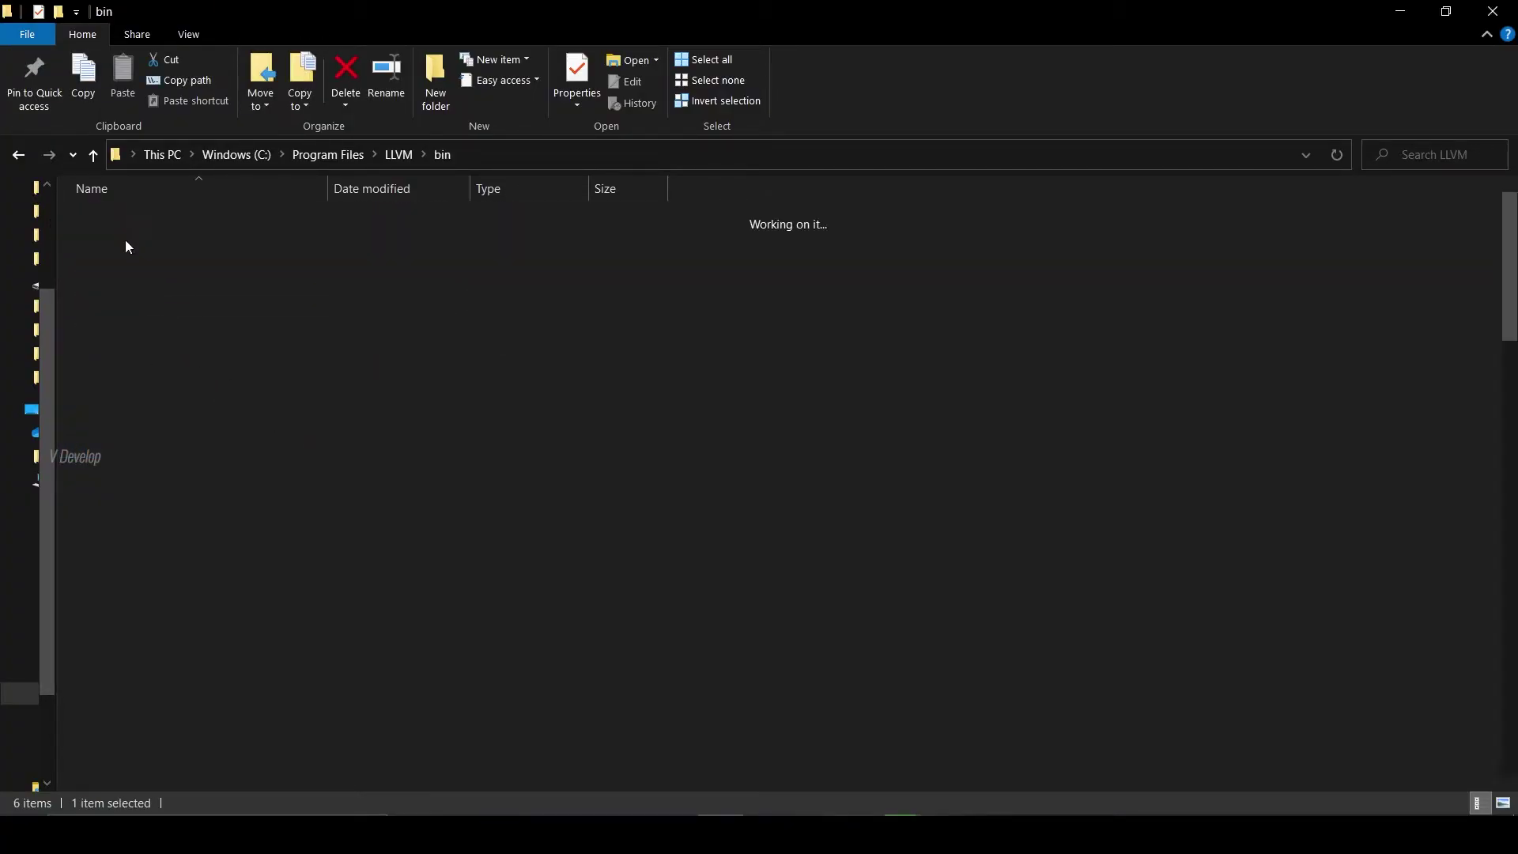
{"action": "scroll", "coordinate": [913, 415], "scroll_direction": "down", "scroll_amount": 5}
{"action": "scroll", "coordinate": [906, 414], "scroll_direction": "down", "scroll_amount": 3}
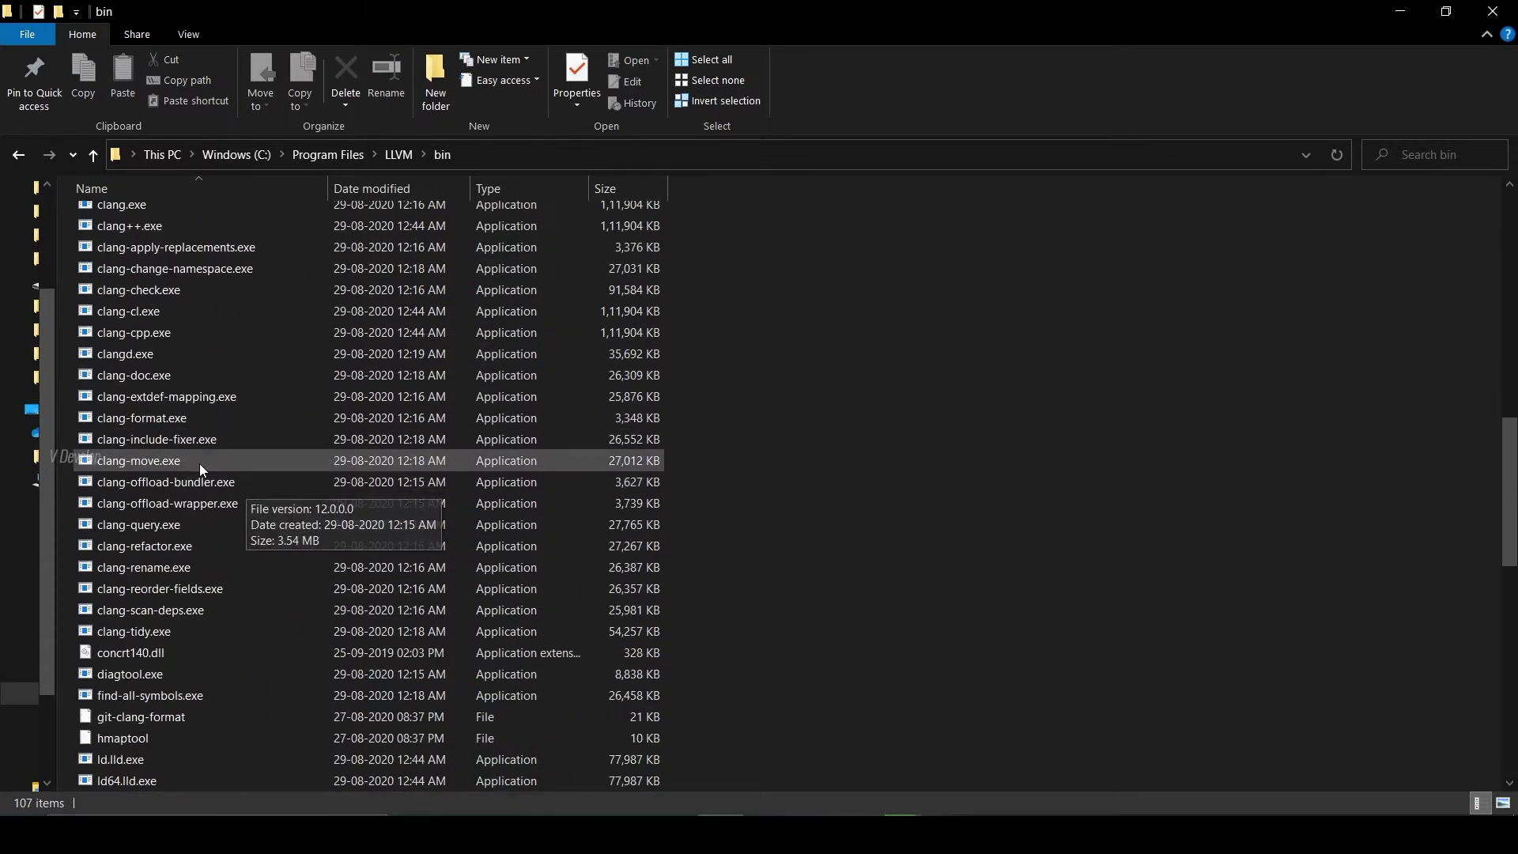
{"action": "left_click", "coordinate": [183, 413]}
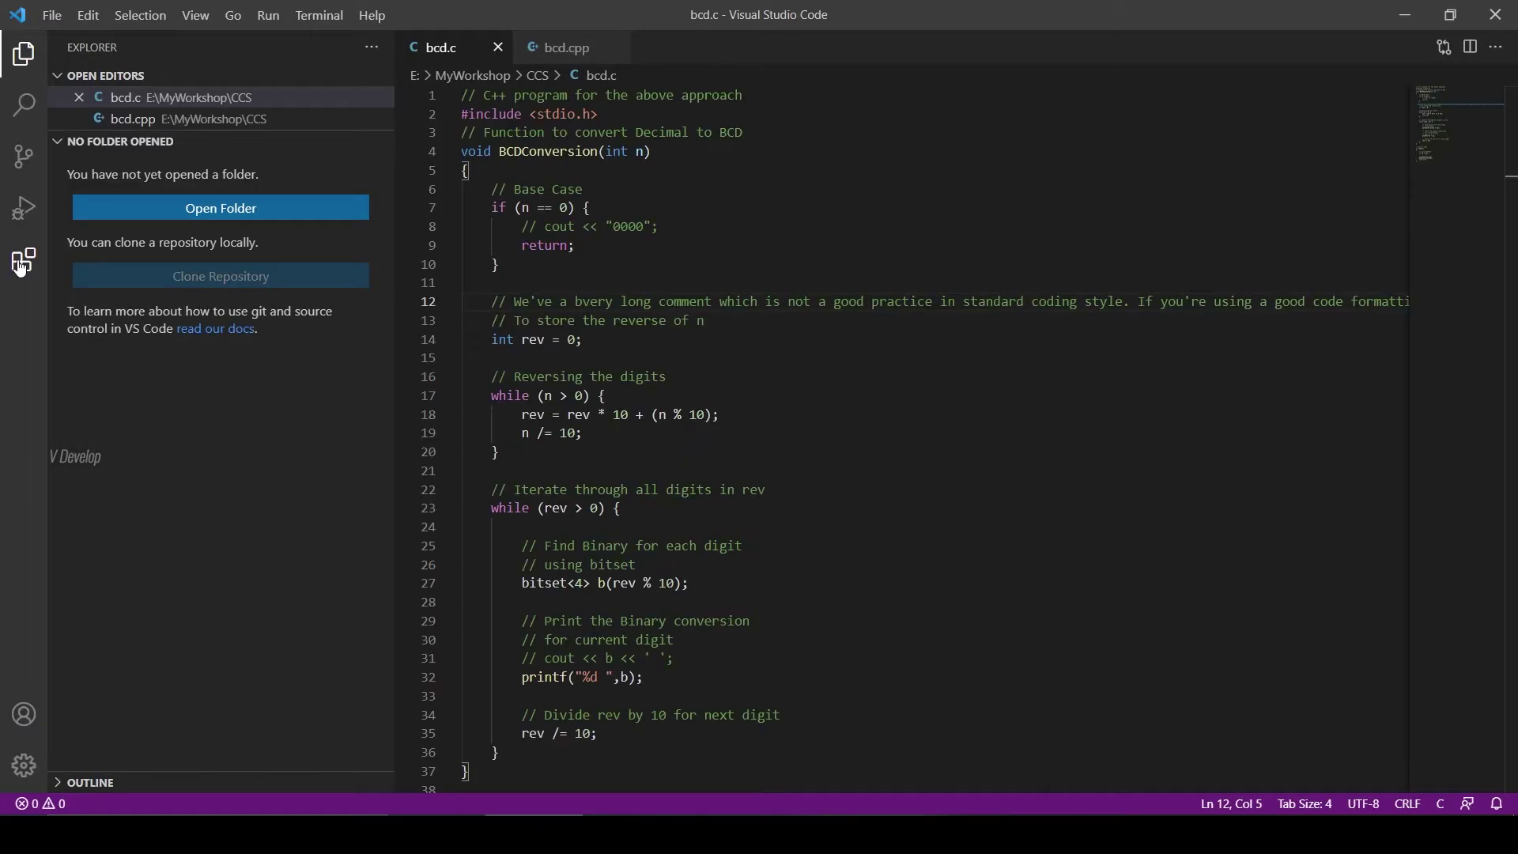
Step: Find 'clang format' in the Marketplace and install xaver's Clang-Format extension
{"action": "left_click", "coordinate": [22, 261]}
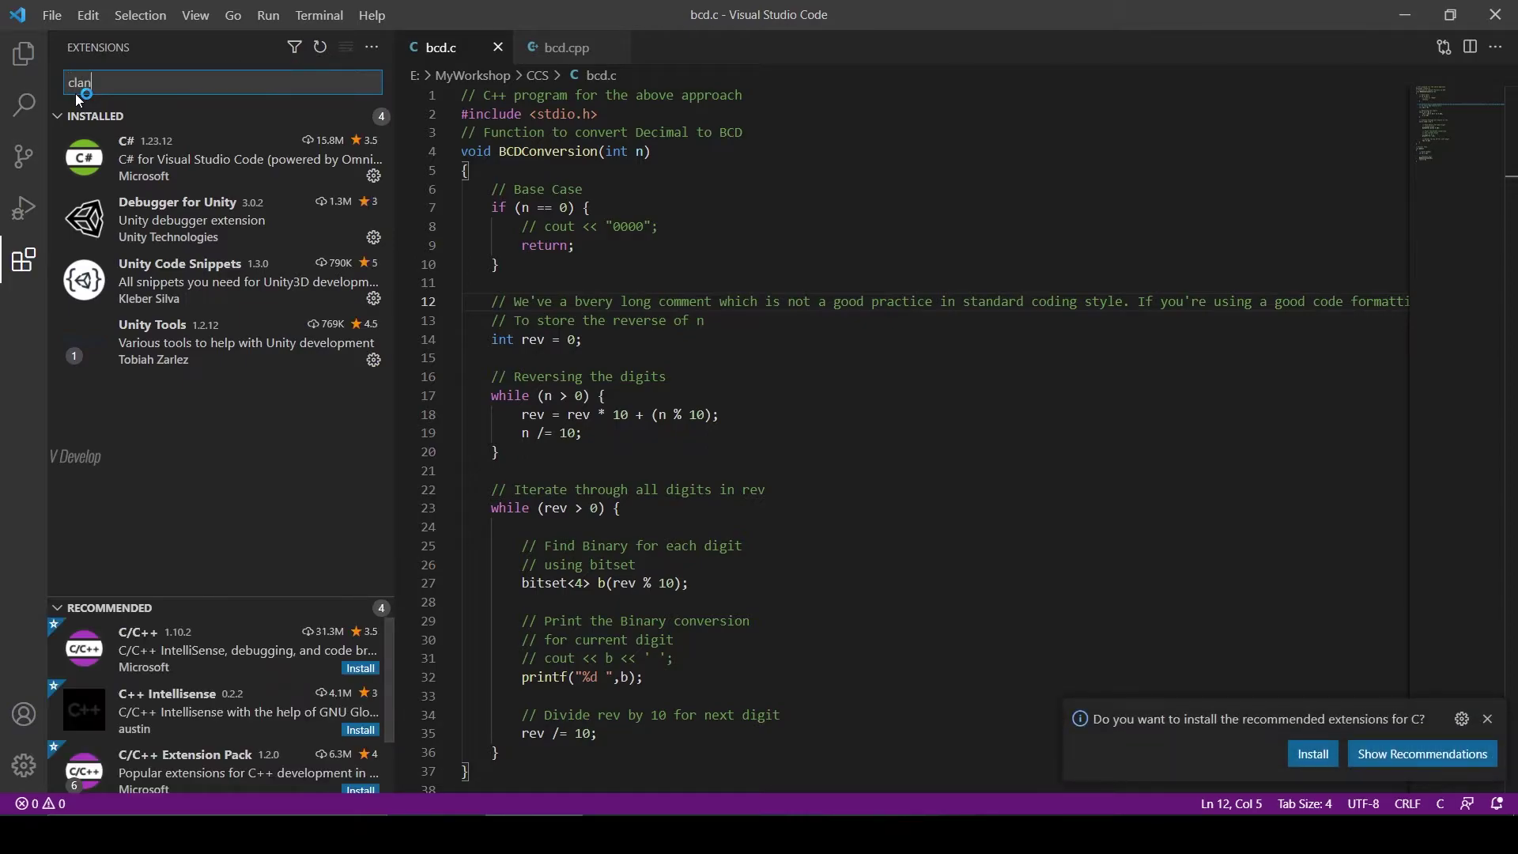
{"action": "type", "text": "clang format"}
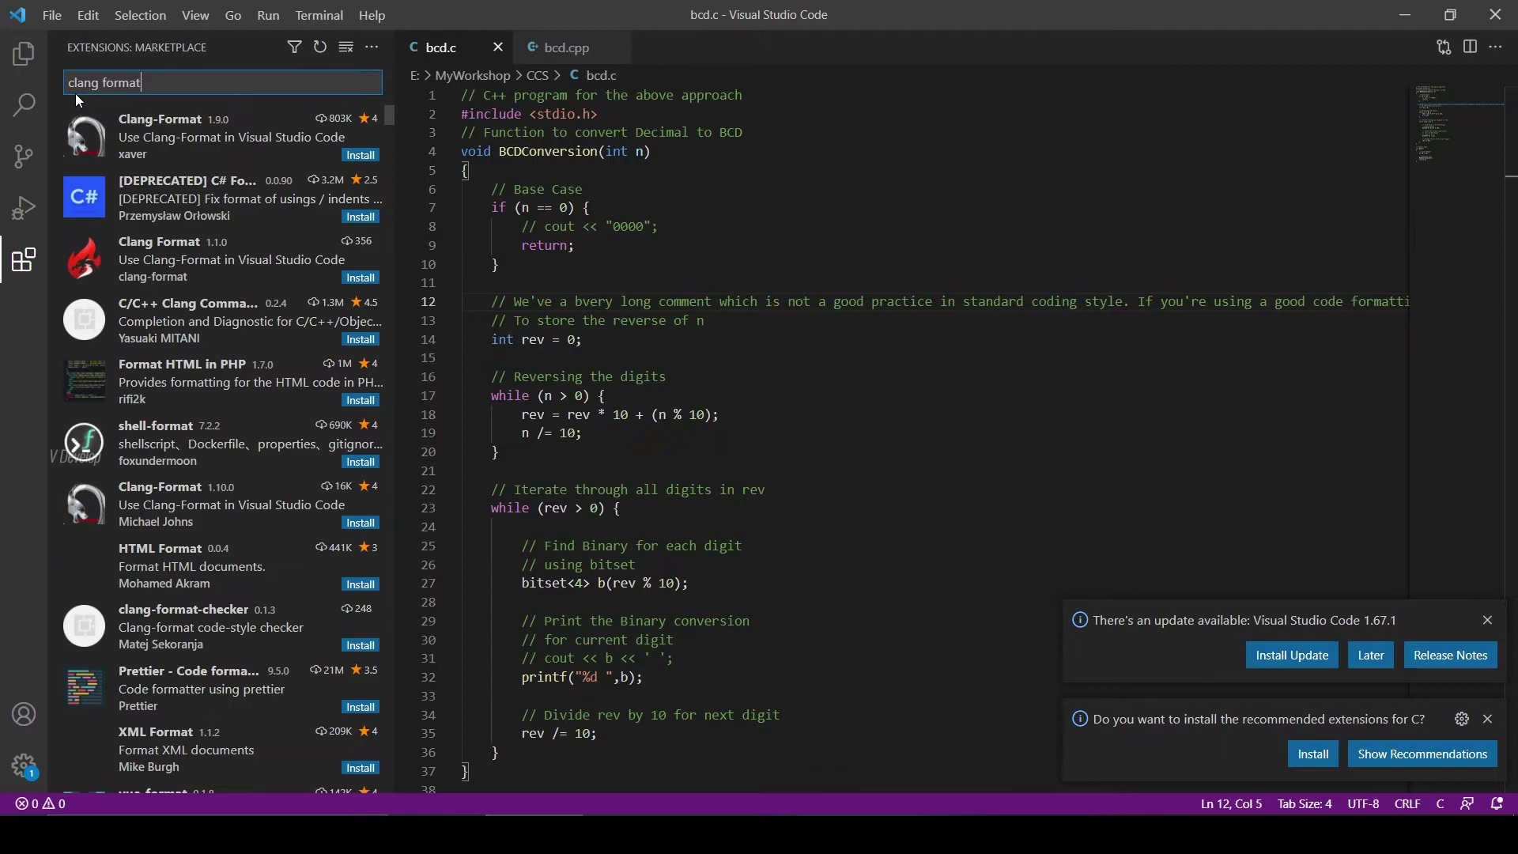
{"action": "left_click", "coordinate": [256, 140]}
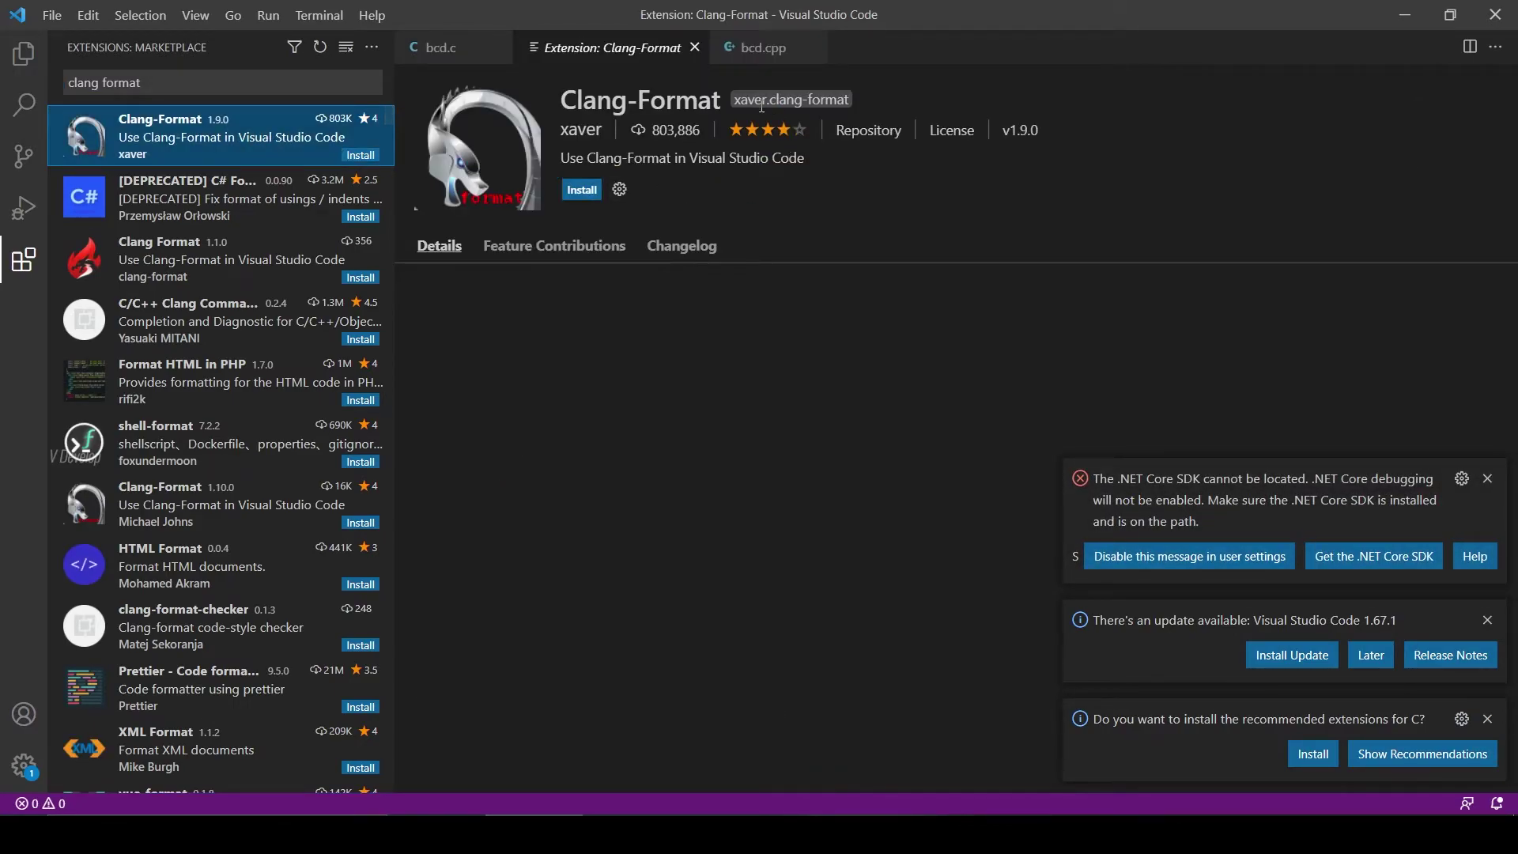
{"action": "left_click_drag", "start_coordinate": [558, 124], "coordinate": [687, 204]}
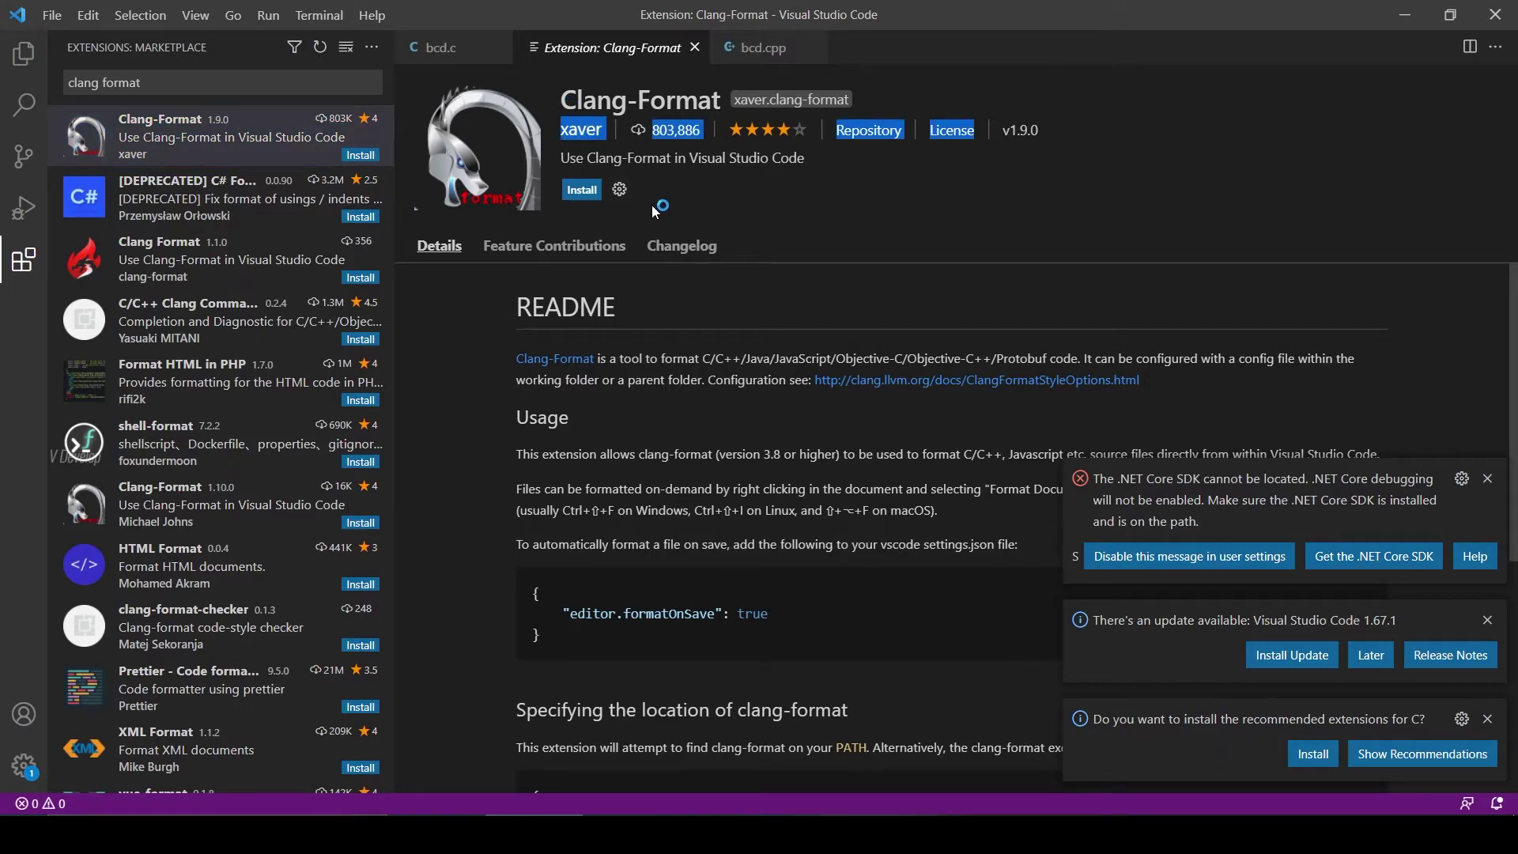
{"action": "left_click", "coordinate": [580, 190]}
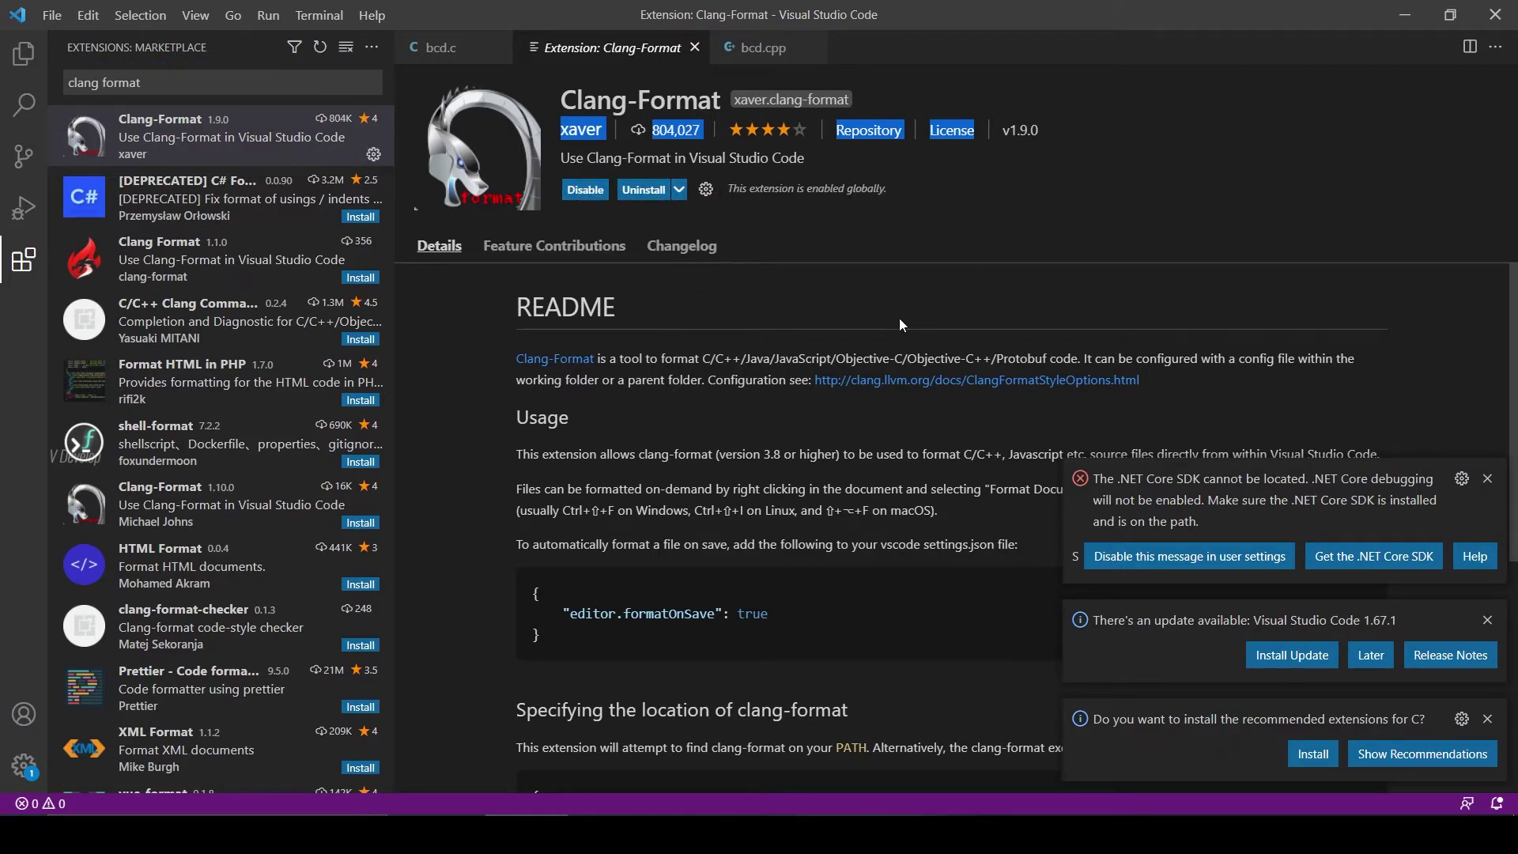
Step: Restart Visual Studio Code from the desktop shortcut and maximize its window
{"action": "left_click", "coordinate": [1496, 14]}
{"action": "left_click", "coordinate": [36, 628]}
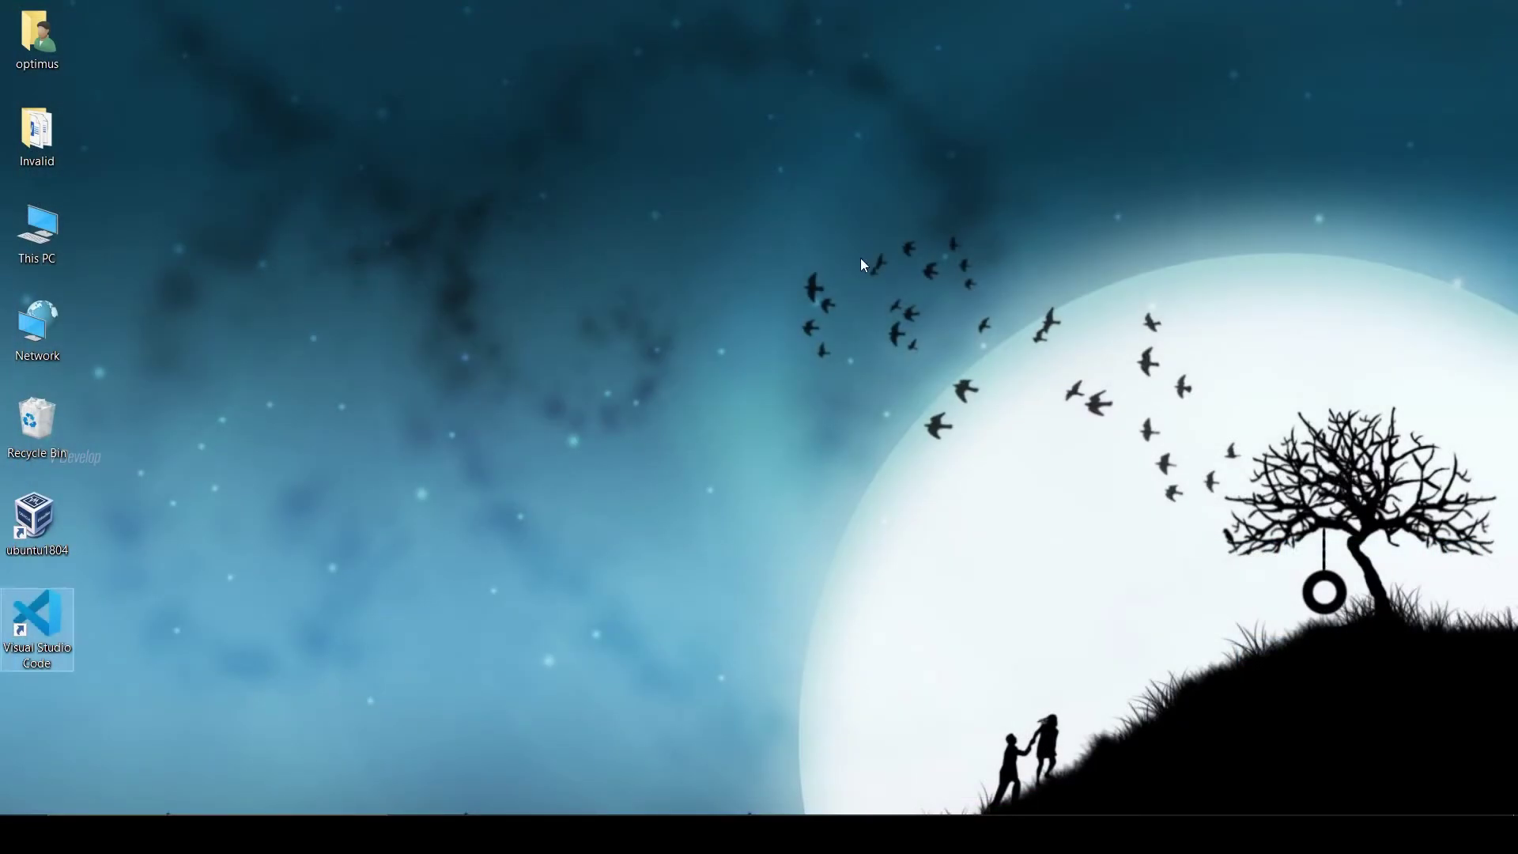
{"action": "double_click", "coordinate": [39, 629]}
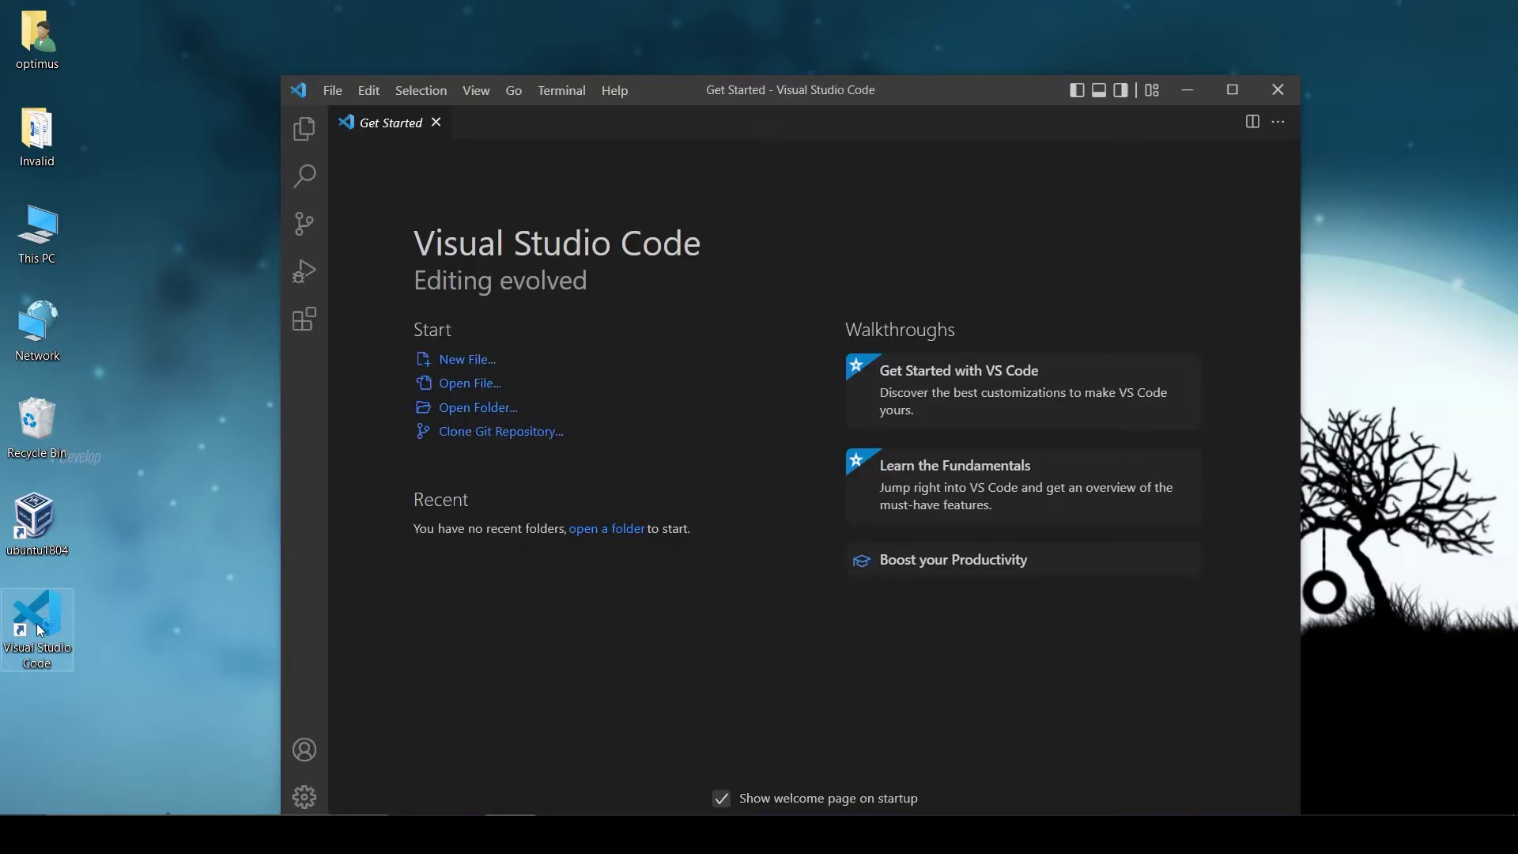
{"action": "left_click", "coordinate": [1237, 89]}
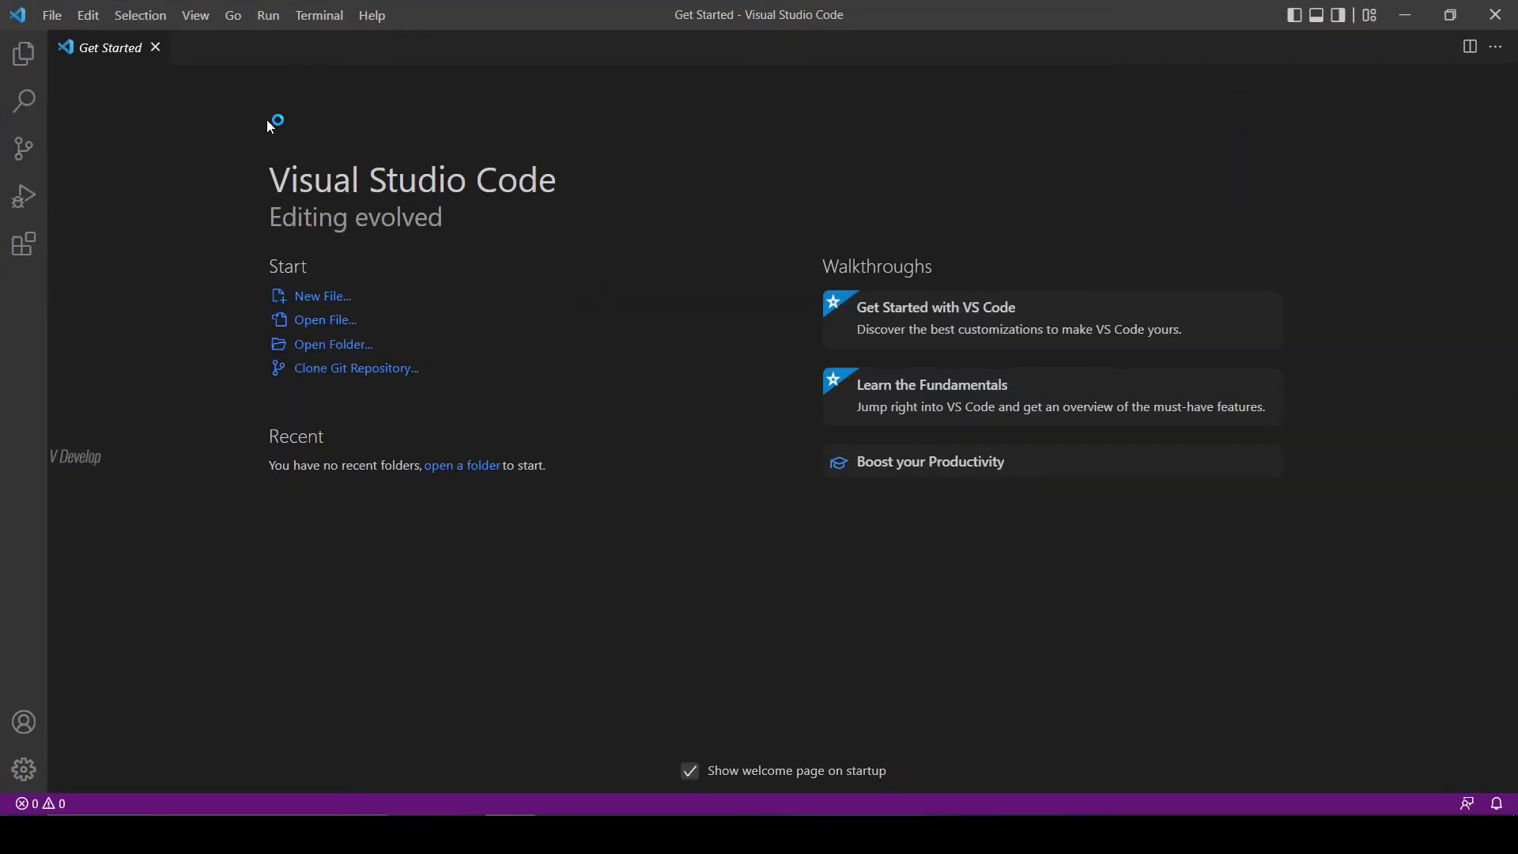
Step: Reopen bcd.c from Open Recent and trust its files
{"action": "left_click", "coordinate": [52, 15]}
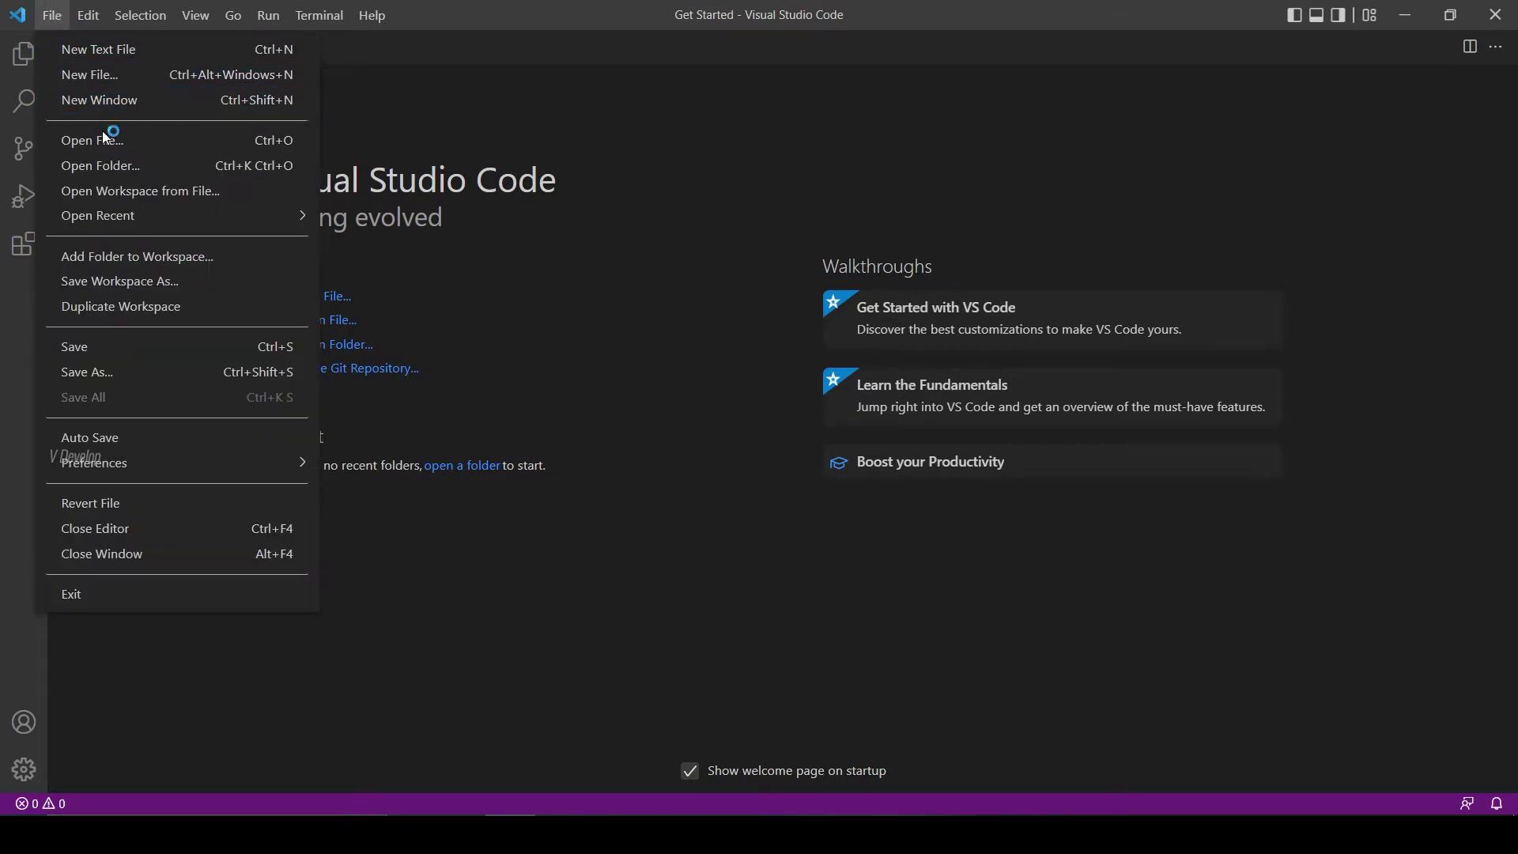
{"action": "left_click", "coordinate": [474, 254]}
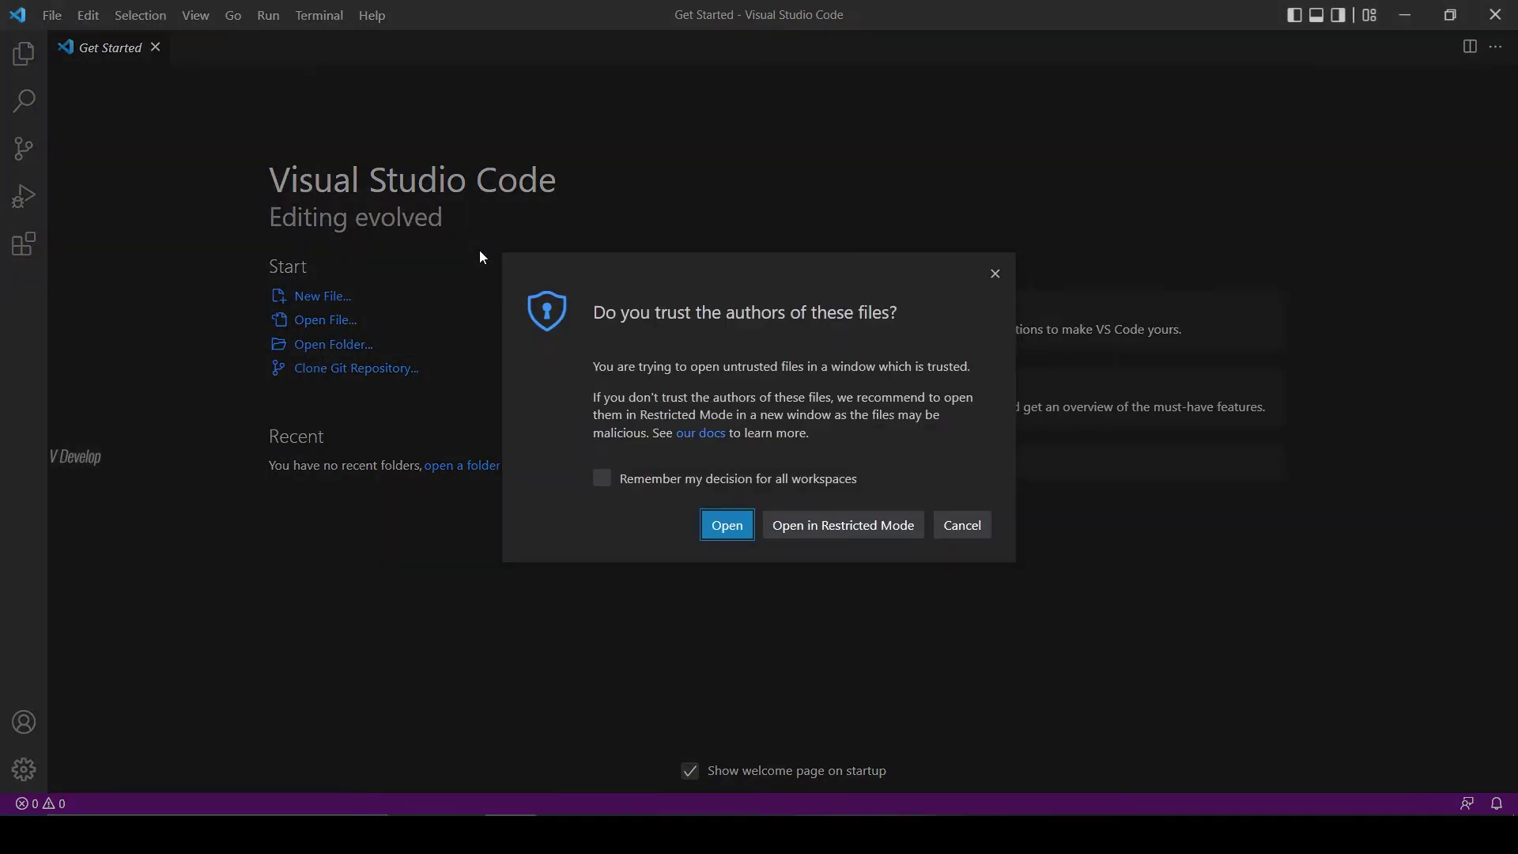
{"action": "left_click", "coordinate": [727, 526]}
{"action": "left_click", "coordinate": [259, 395]}
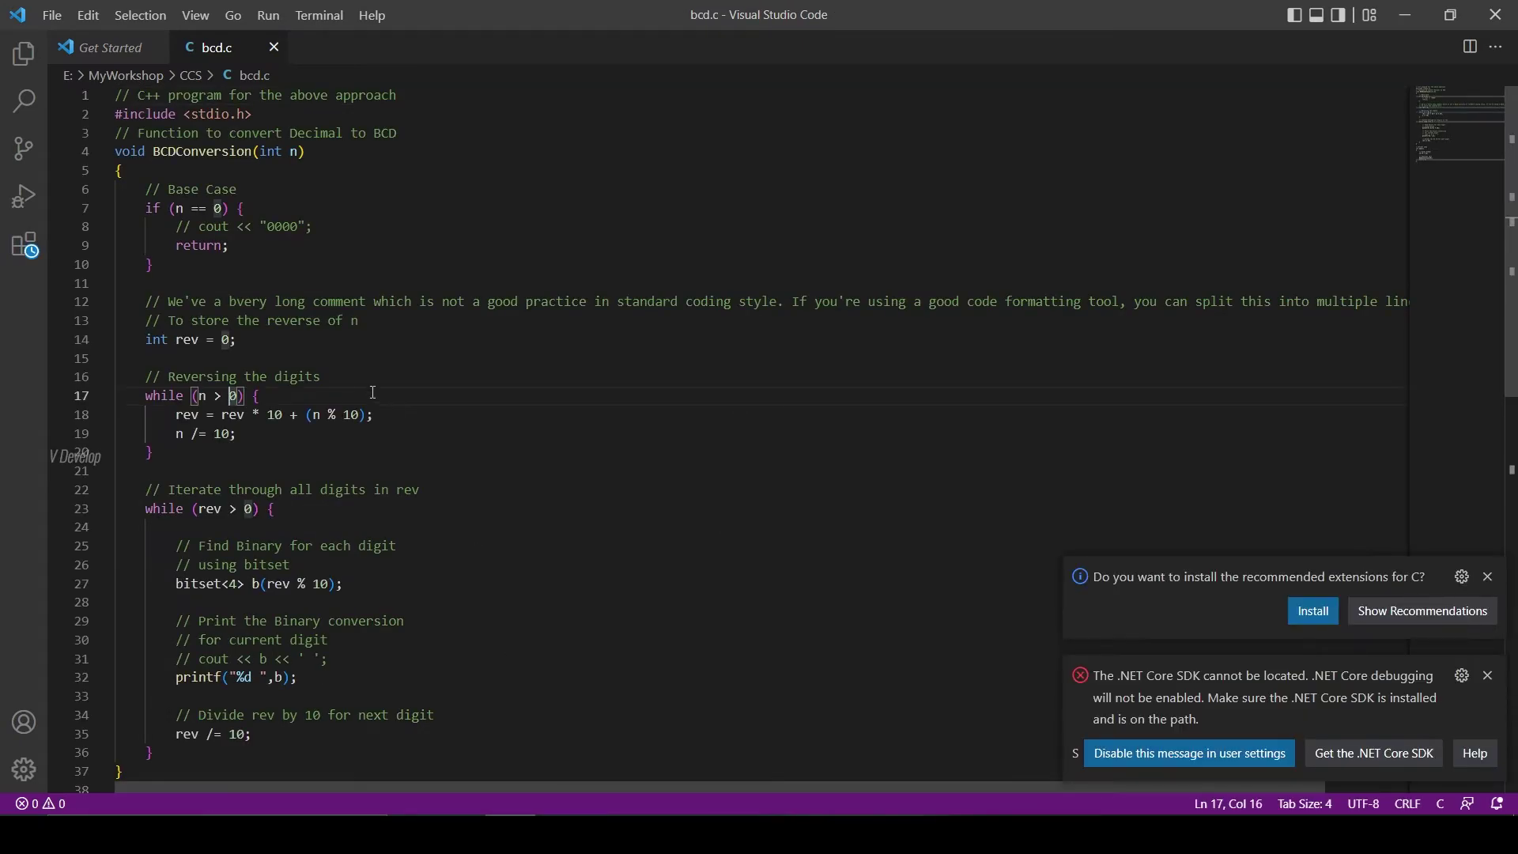
Step: Break the opening braces of both while loops and the if statement onto new lines
{"action": "triple_click", "coordinate": [157, 300]}
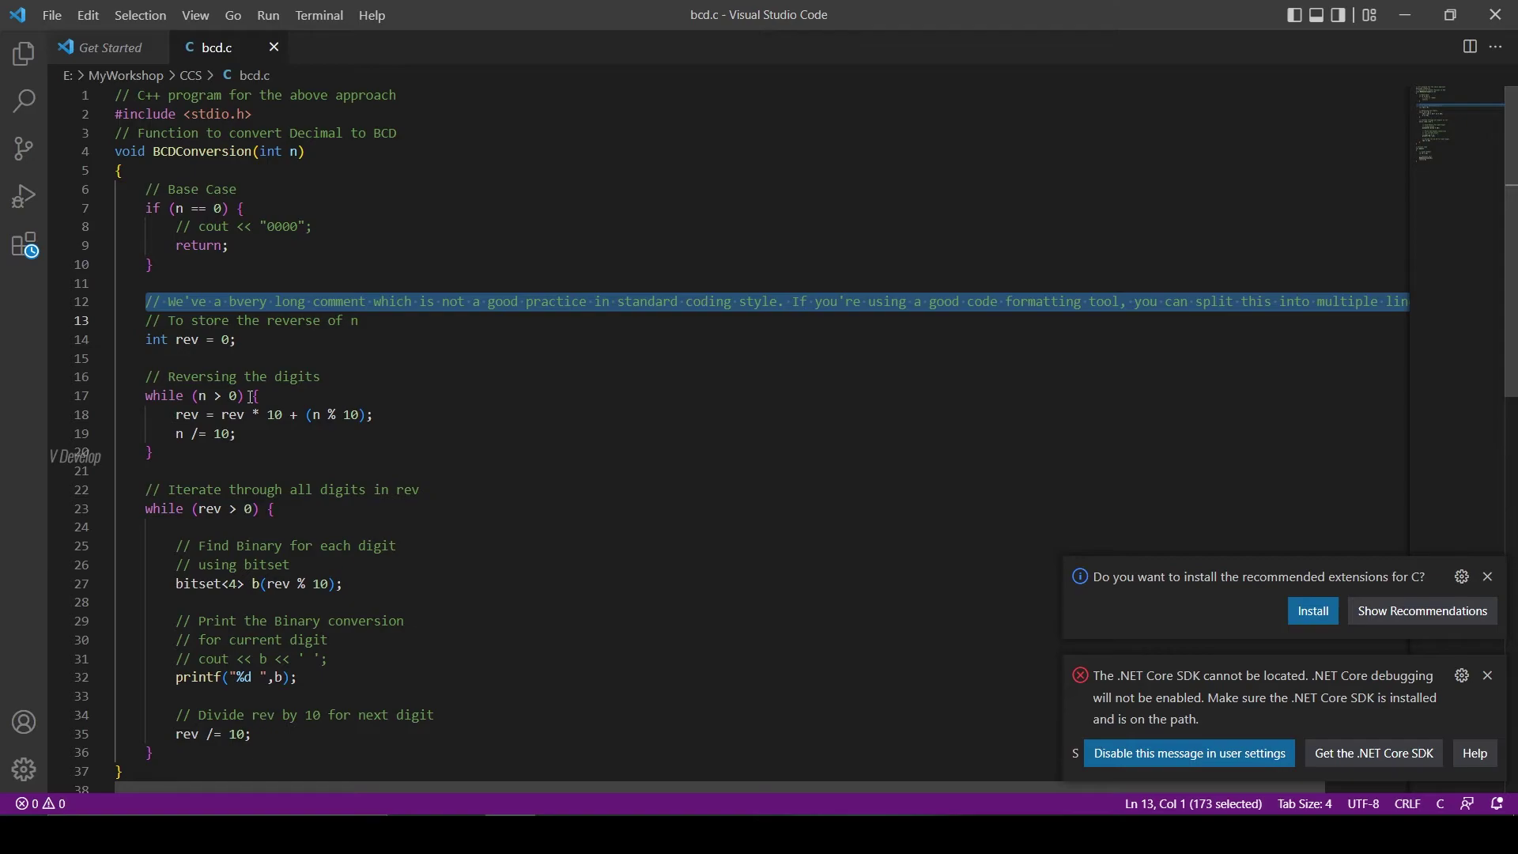
{"action": "left_click", "coordinate": [252, 396]}
{"action": "key", "text": "Return"}
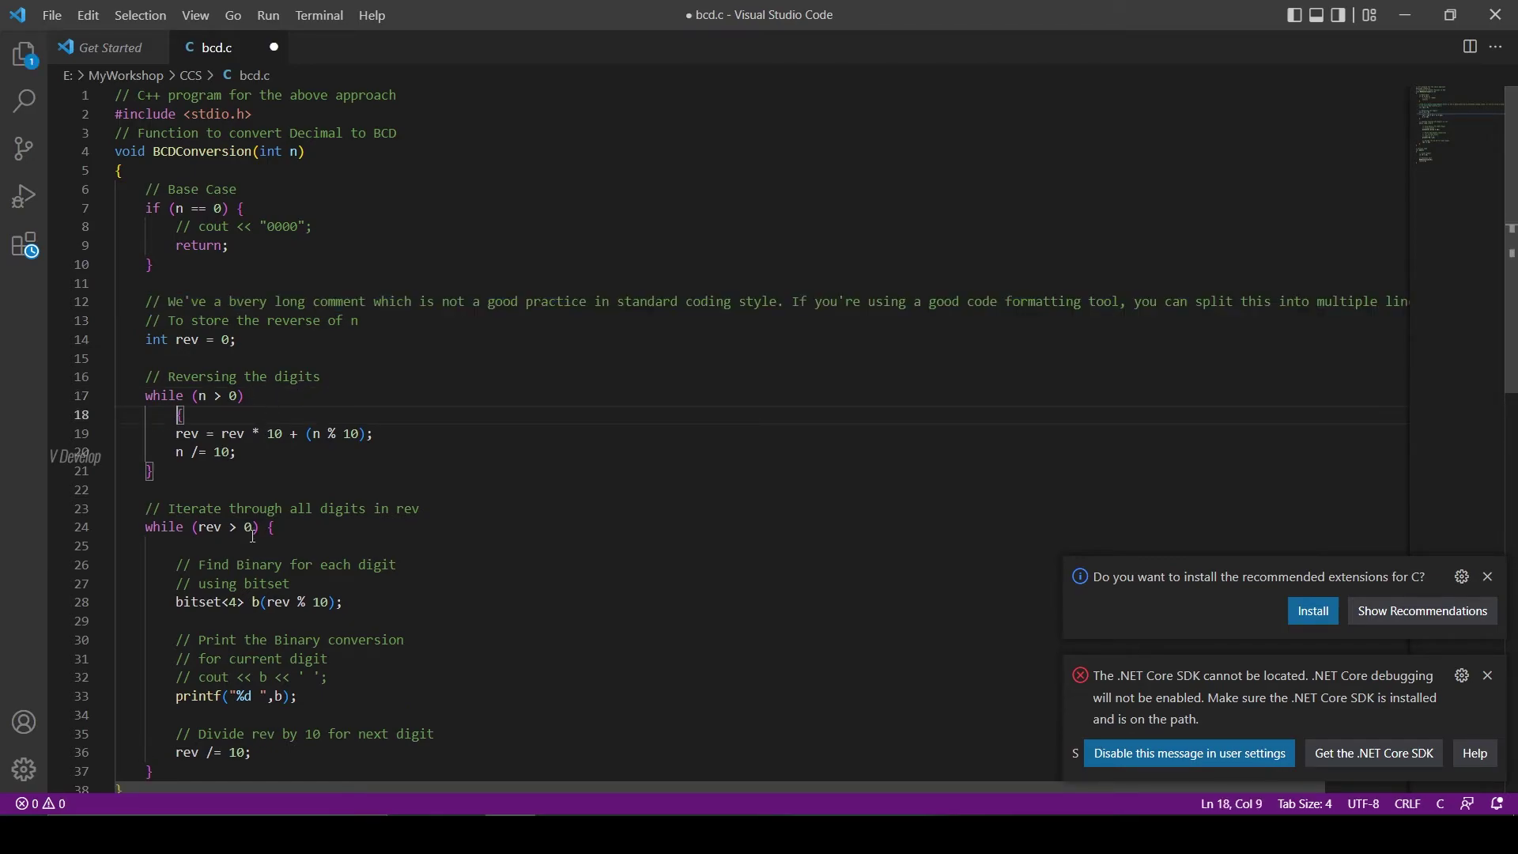
{"action": "left_click", "coordinate": [266, 526]}
{"action": "key", "text": "Return"}
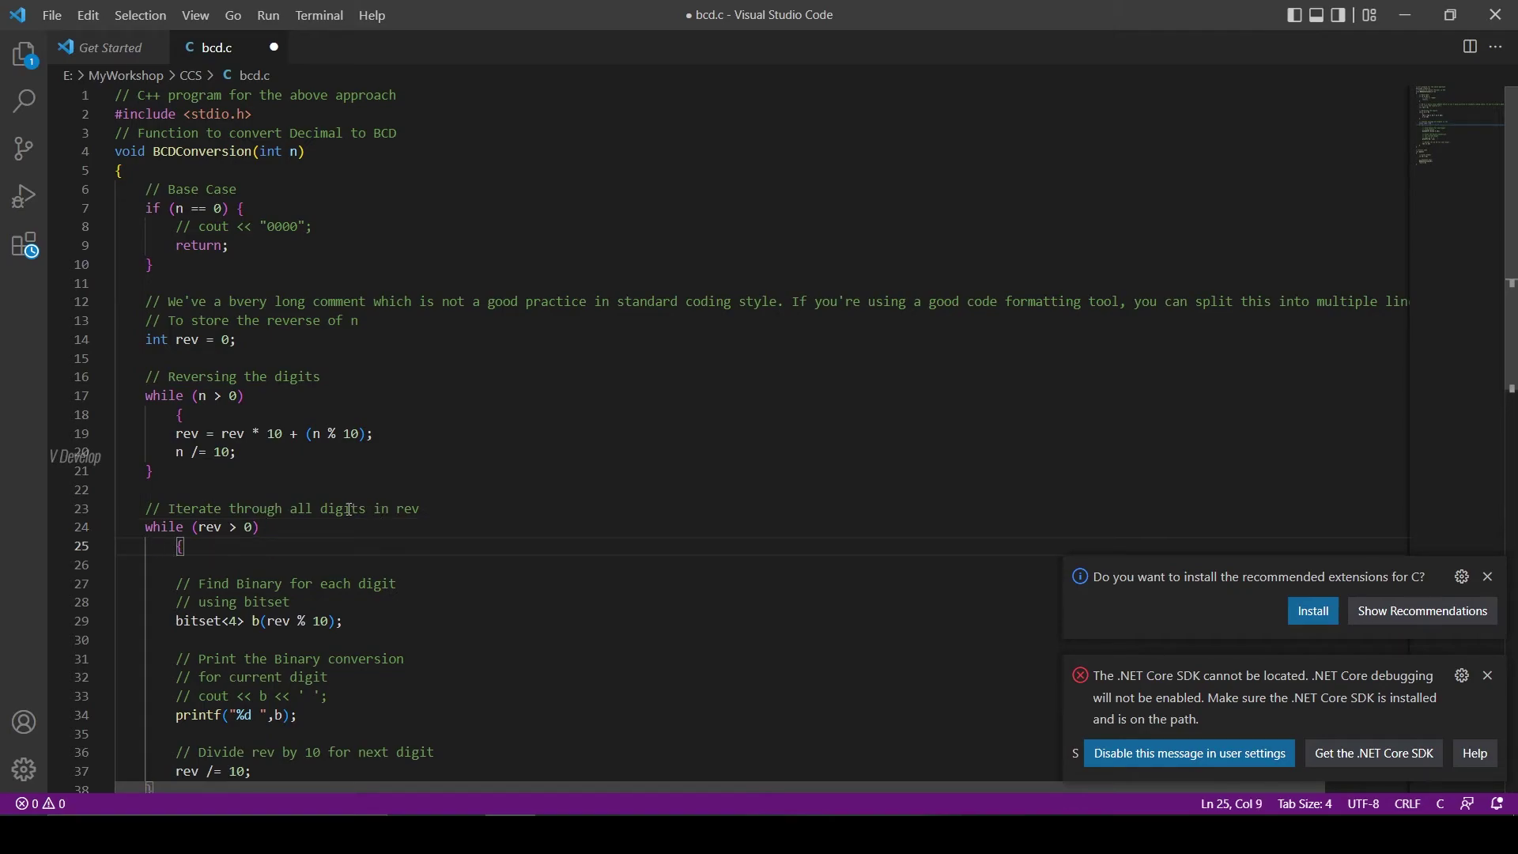
{"action": "left_click", "coordinate": [148, 472]}
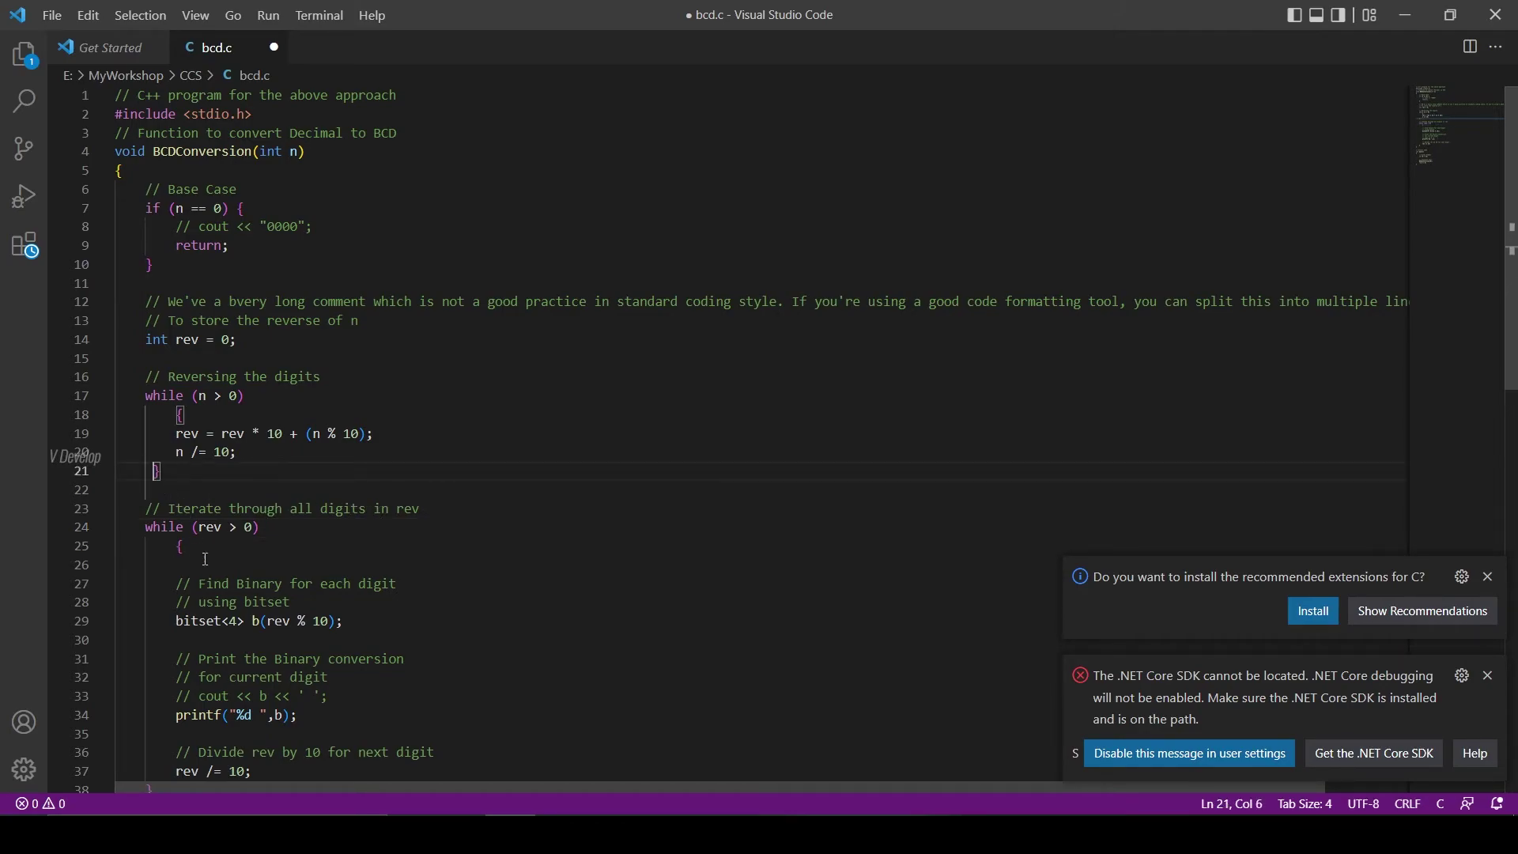
{"action": "scroll", "coordinate": [203, 544], "scroll_direction": "down", "scroll_amount": 1}
{"action": "scroll", "coordinate": [203, 543], "scroll_direction": "up", "scroll_amount": 1}
{"action": "left_click", "coordinate": [239, 207]}
{"action": "type", "text": "{"}
{"action": "key", "text": "Return"}
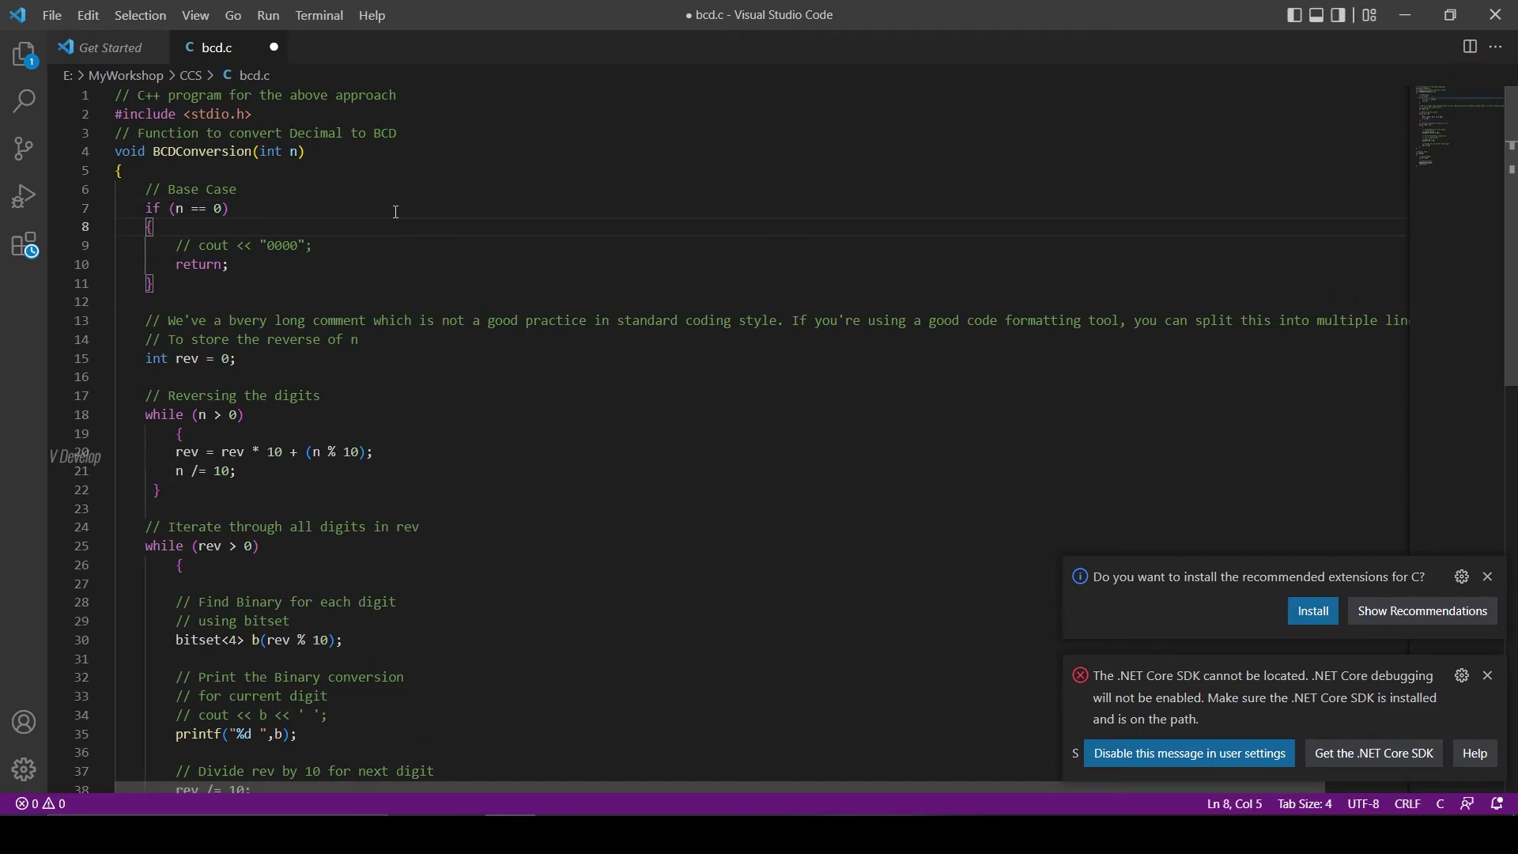
{"action": "left_click", "coordinate": [228, 281]}
Step: Apply Format Document to bcd.c, then inspect the wrapped comment, while loop and if block
{"action": "right_click", "coordinate": [305, 345]}
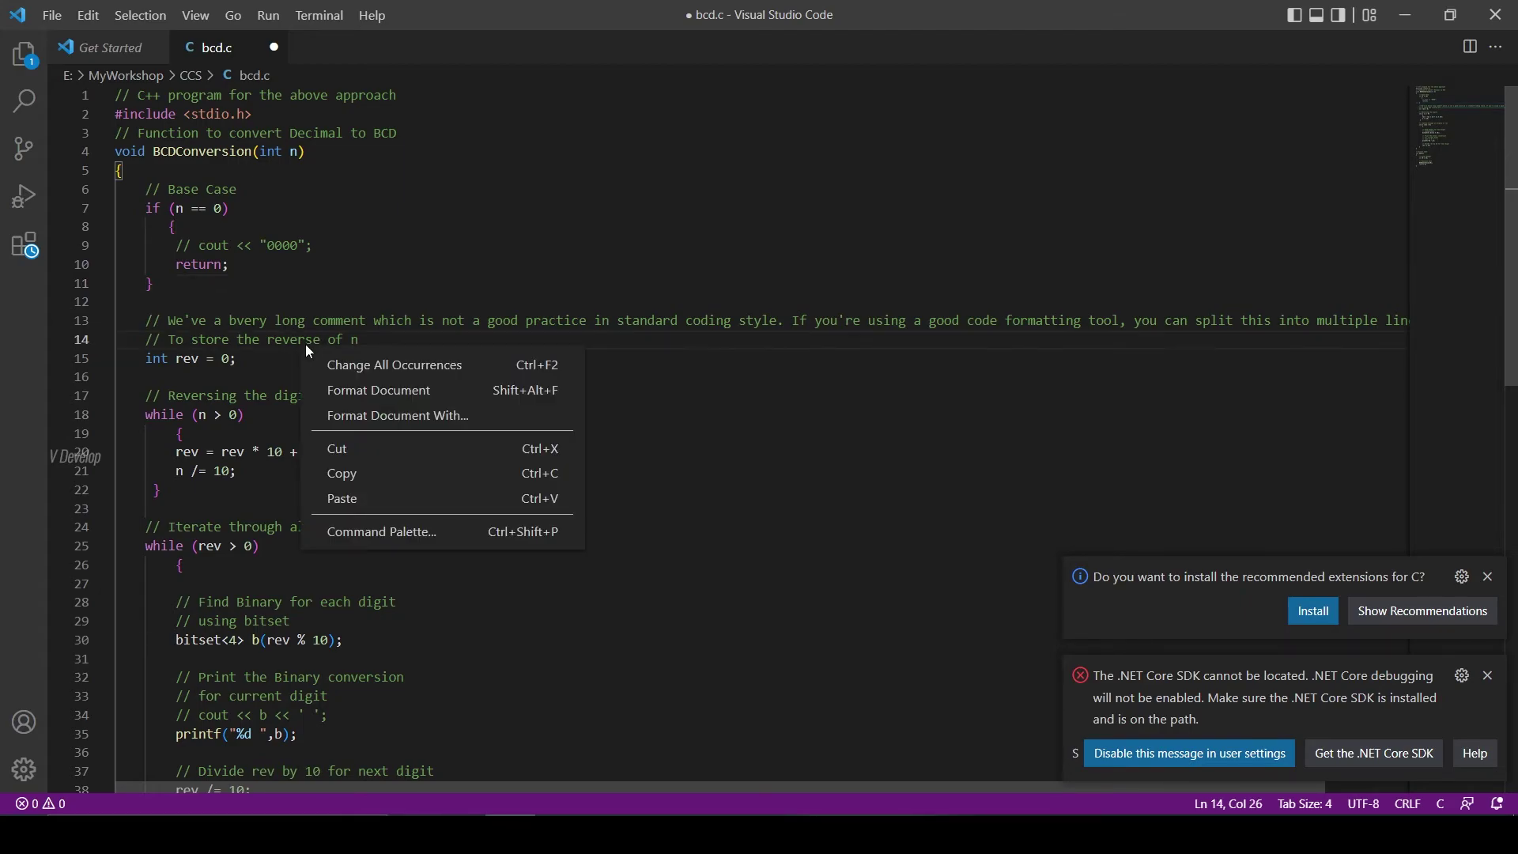
{"action": "left_click", "coordinate": [449, 391]}
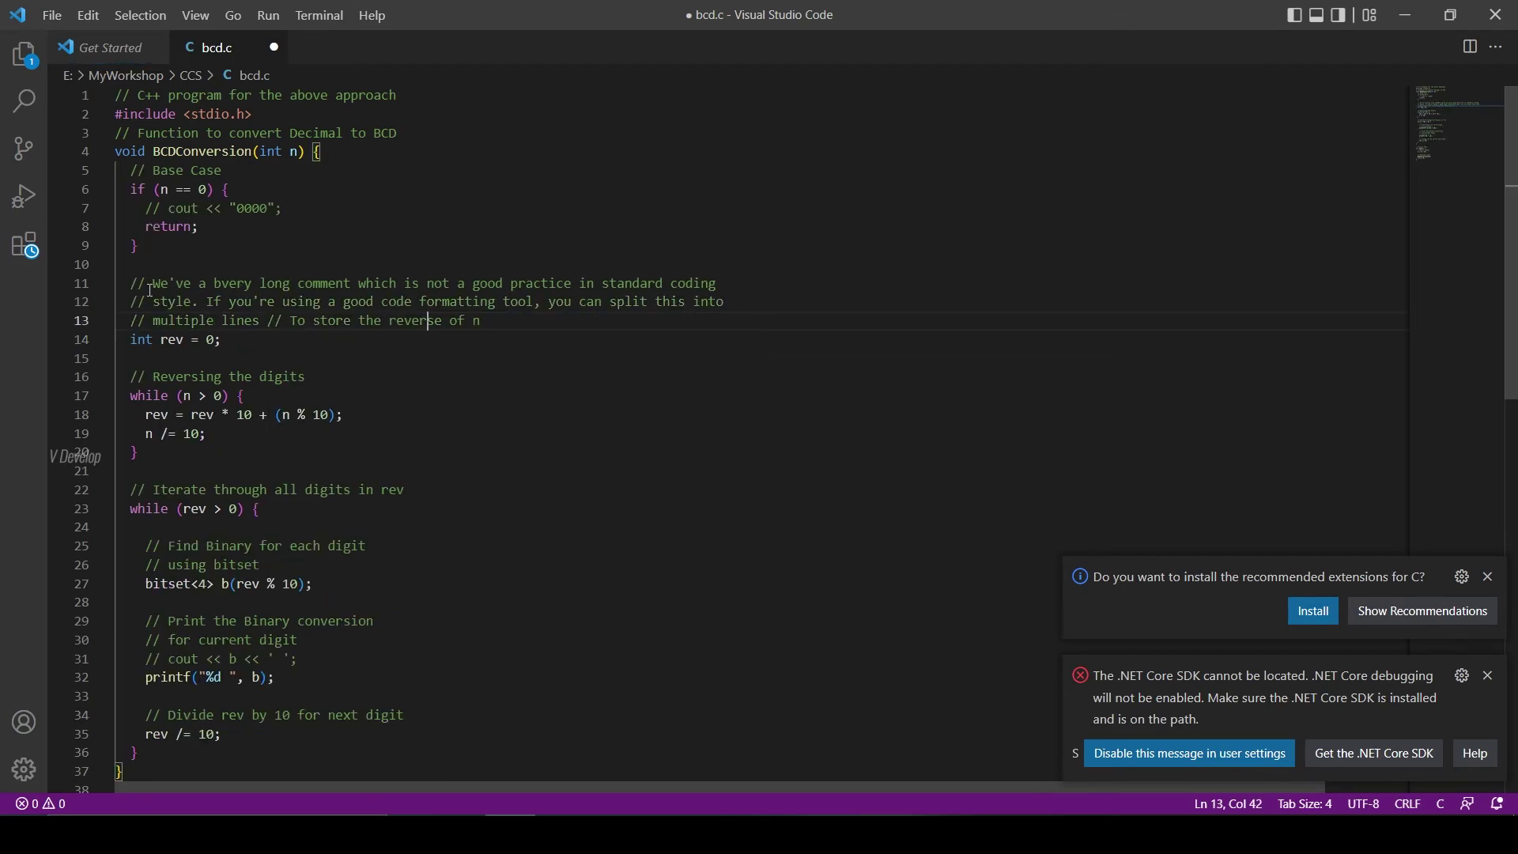
{"action": "left_click_drag", "start_coordinate": [132, 282], "coordinate": [222, 339]}
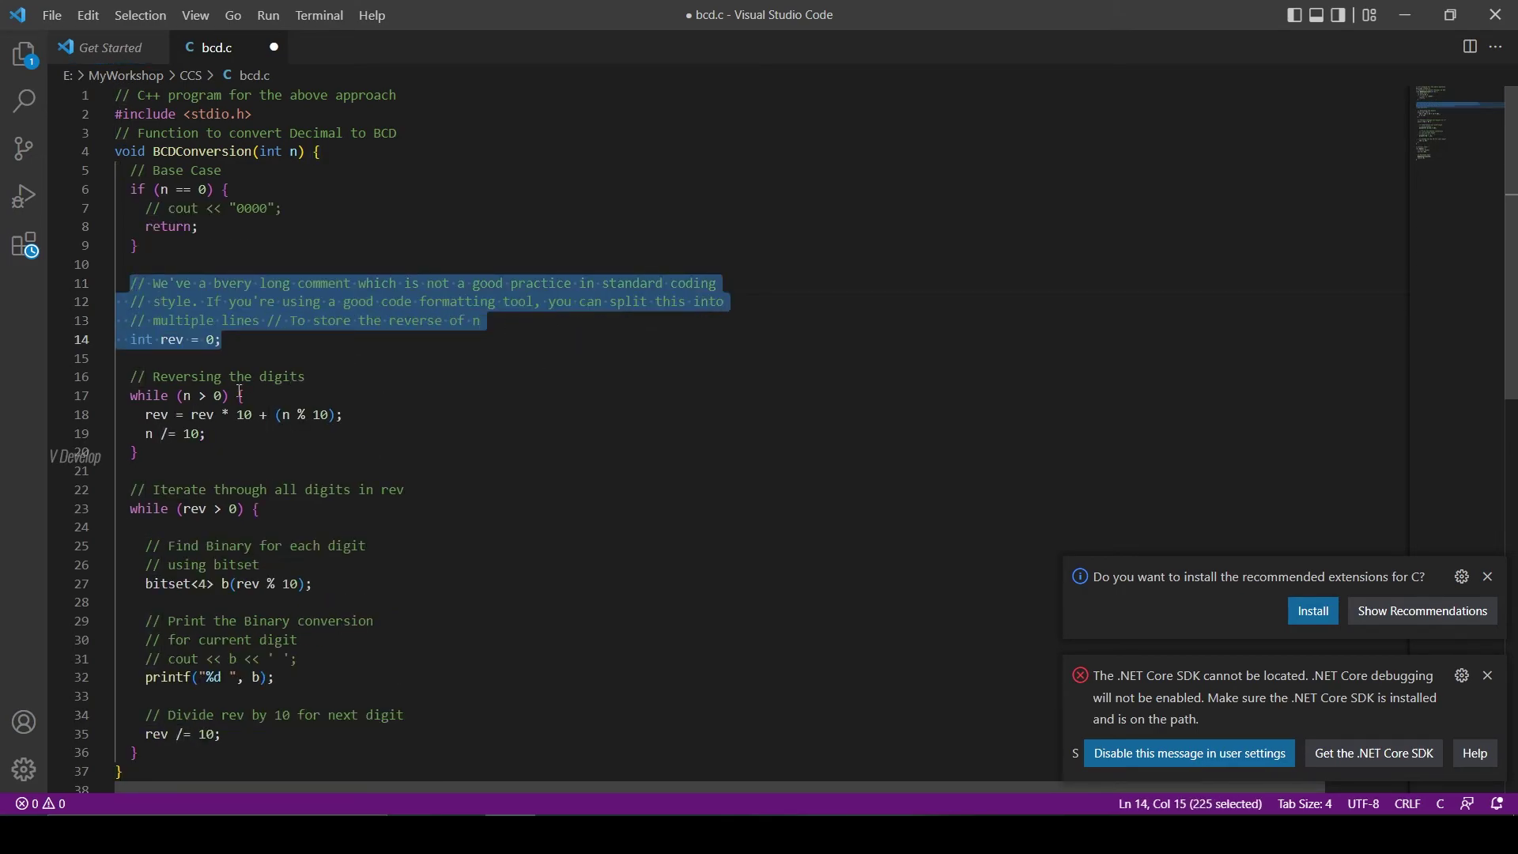
{"action": "left_click_drag", "start_coordinate": [240, 395], "coordinate": [208, 434]}
{"action": "left_click_drag", "start_coordinate": [253, 508], "coordinate": [299, 705]}
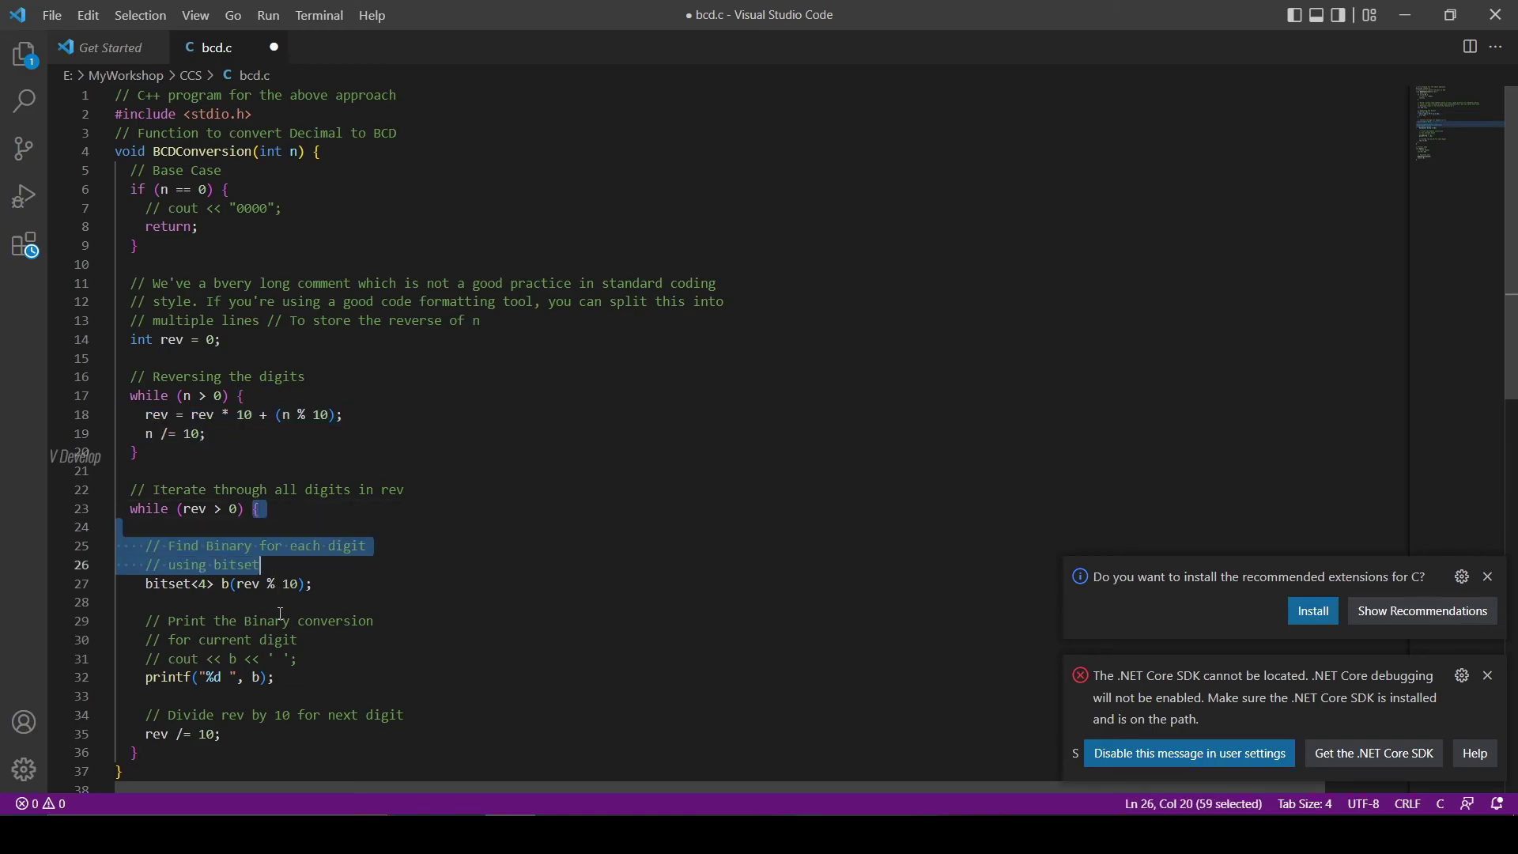
{"action": "scroll", "coordinate": [300, 704], "scroll_direction": "up", "scroll_amount": 3}
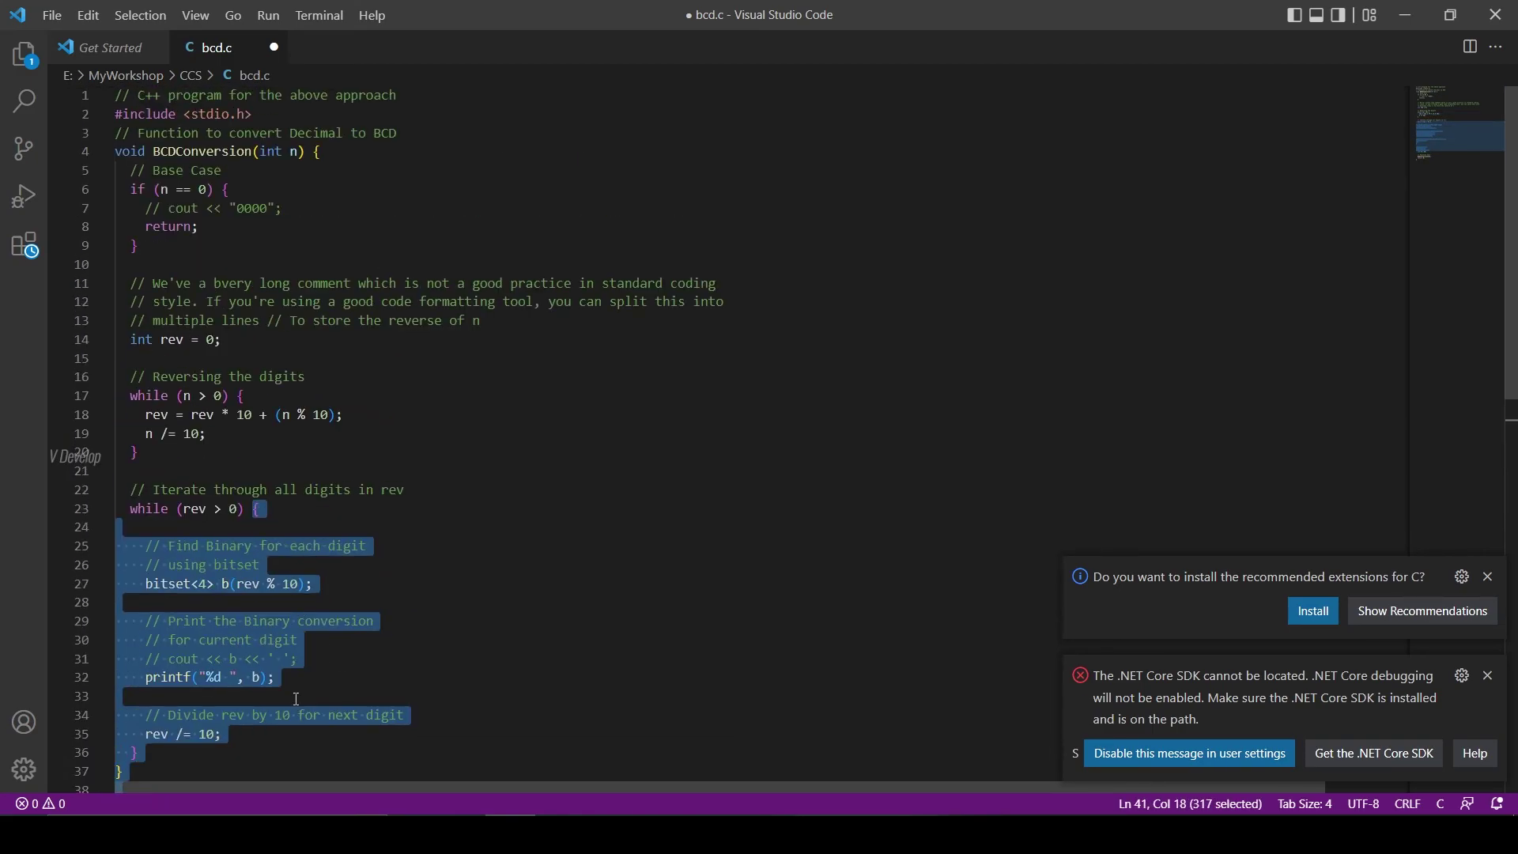
{"action": "left_click_drag", "start_coordinate": [224, 188], "coordinate": [140, 246]}
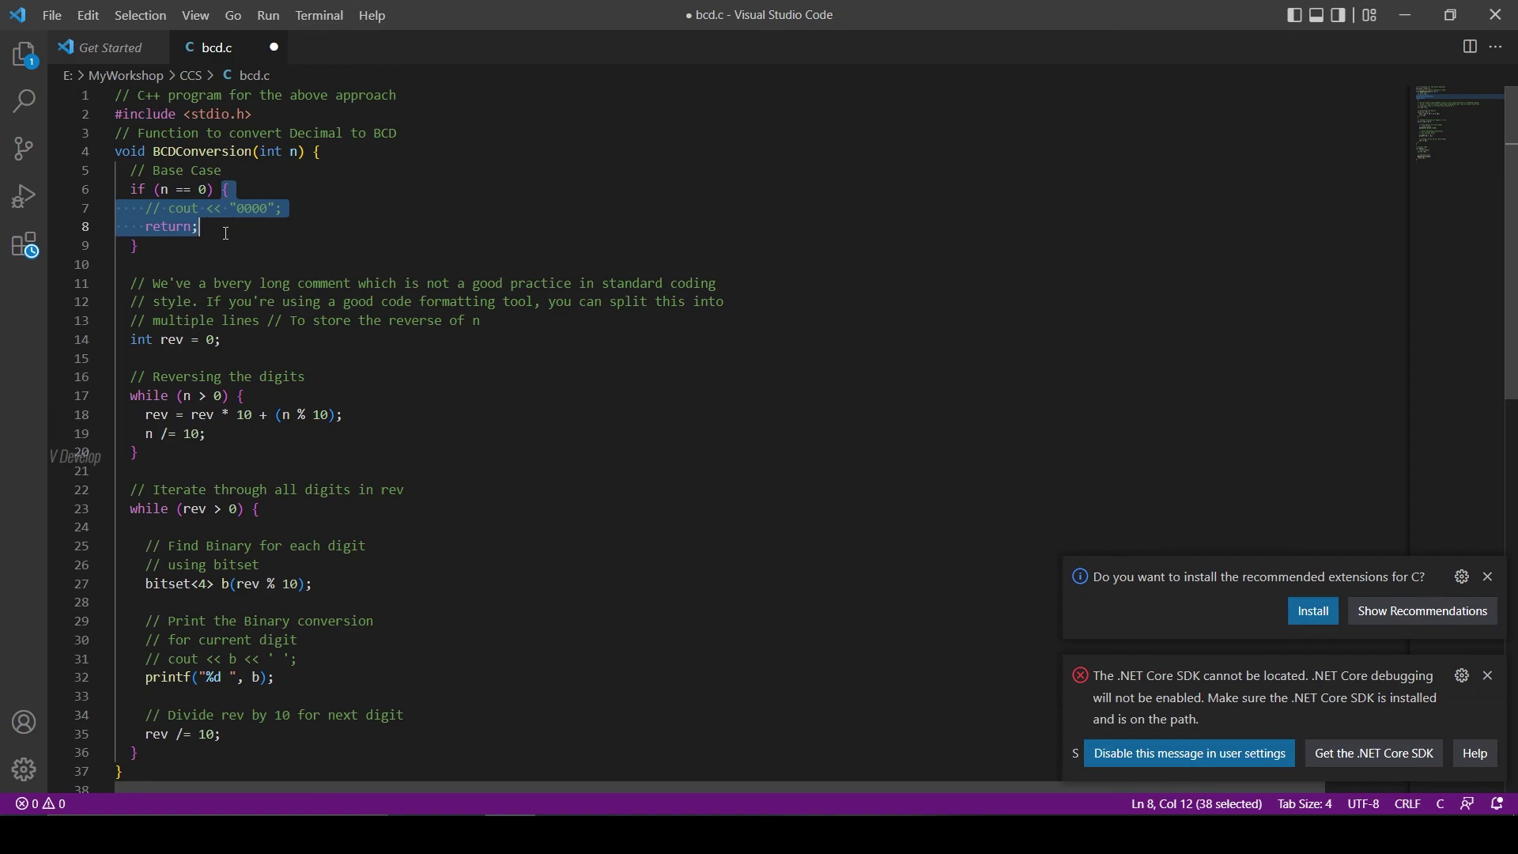